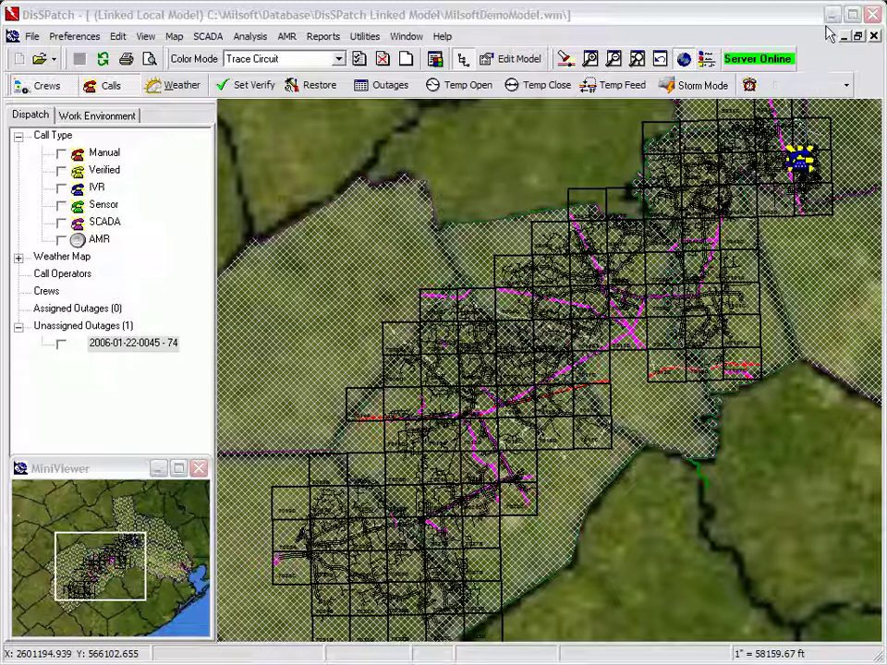
click(788, 89)
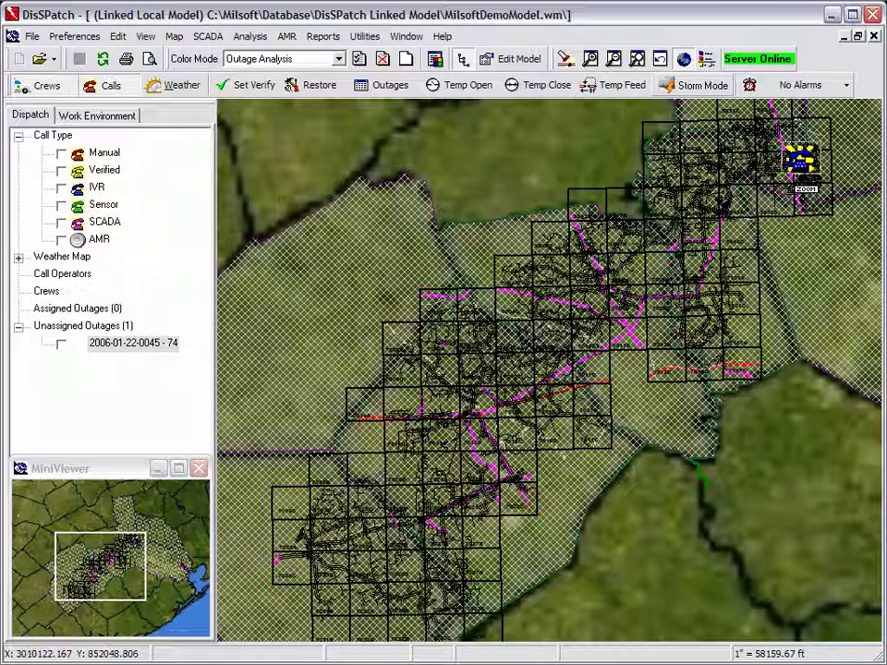
double_click(133, 343)
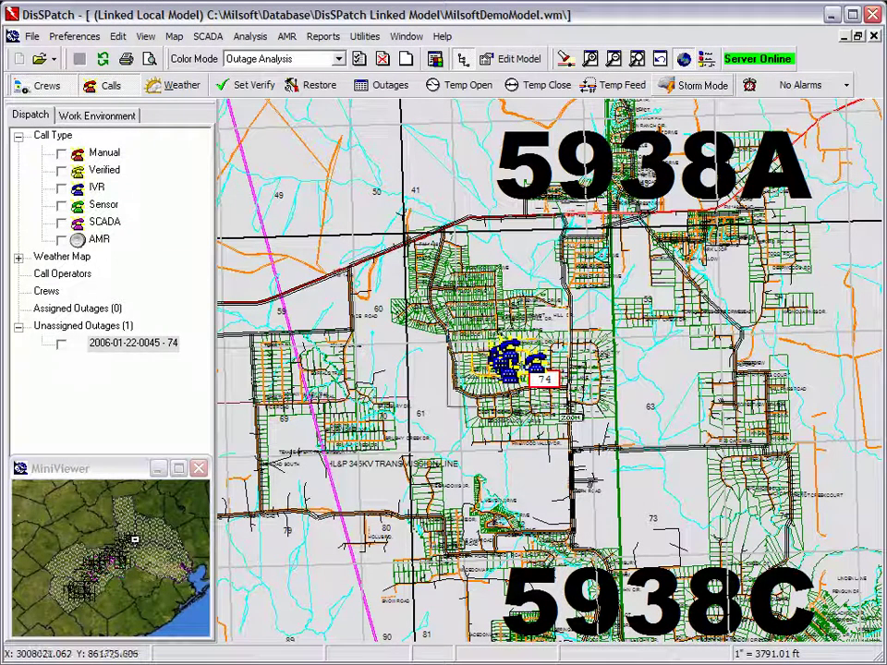
drag(449, 305, 584, 423)
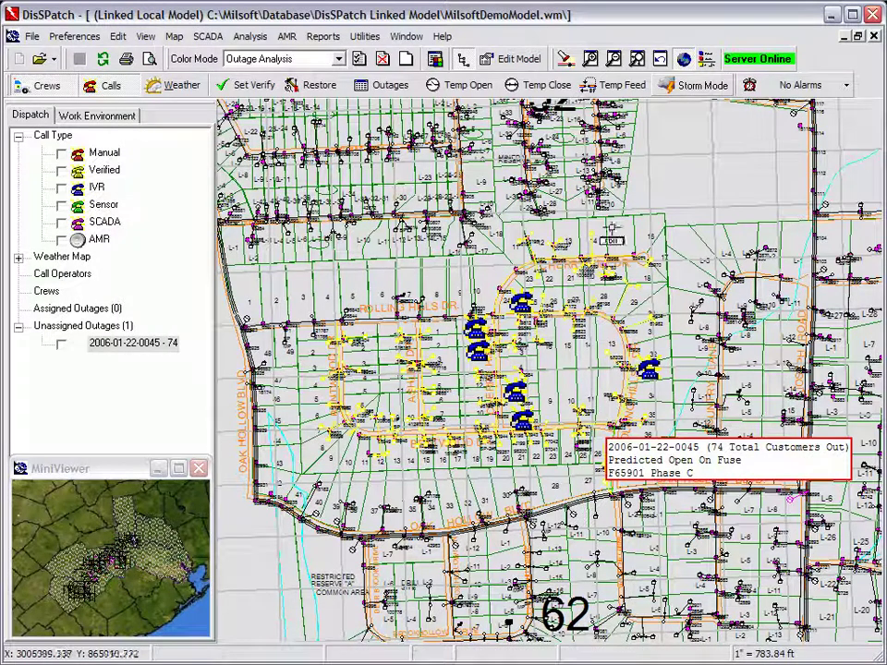
click(685, 65)
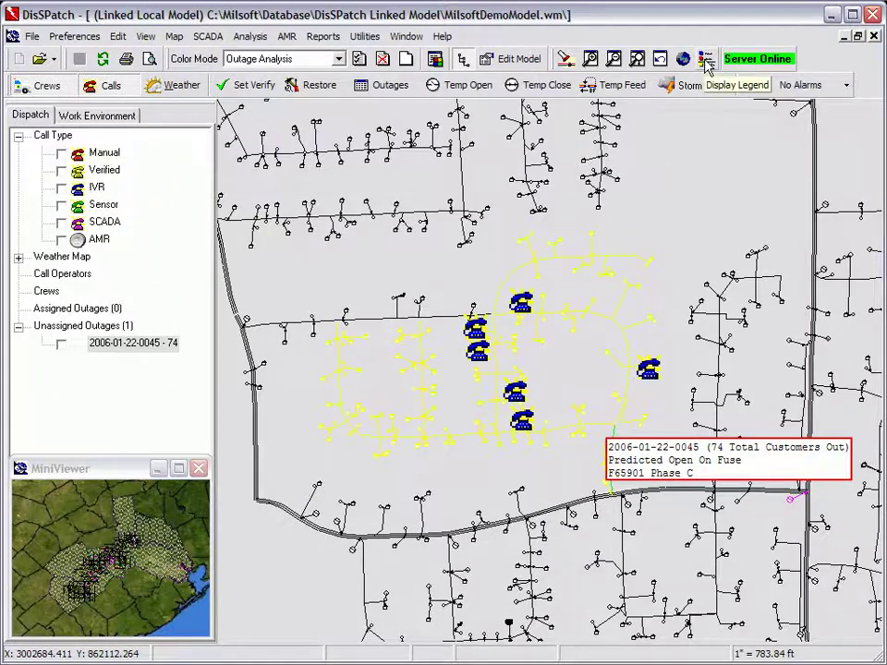
- Display the outage colour legend and clear the New Outage alarm for transformer 21-Tran845
click(707, 60)
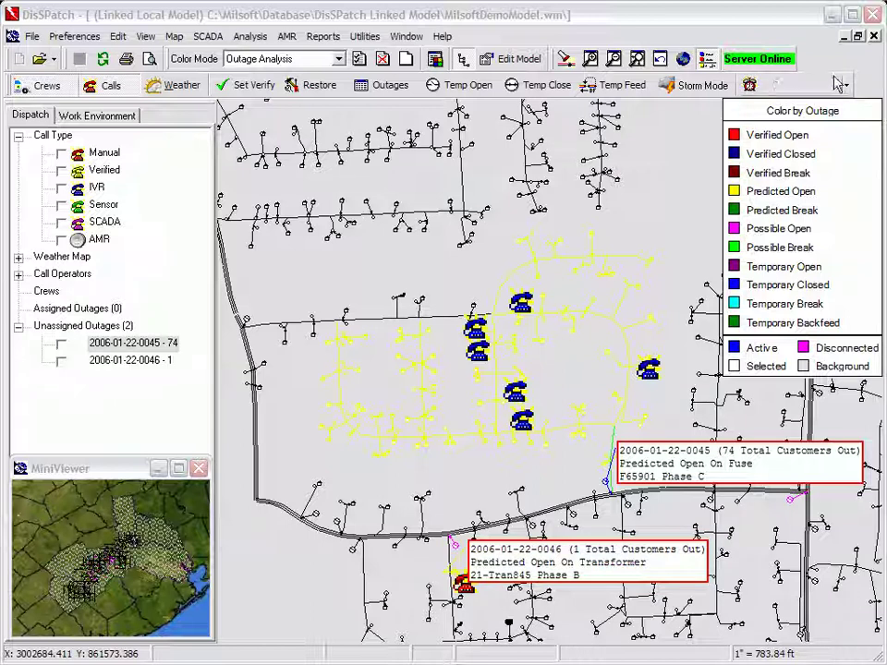
click(800, 92)
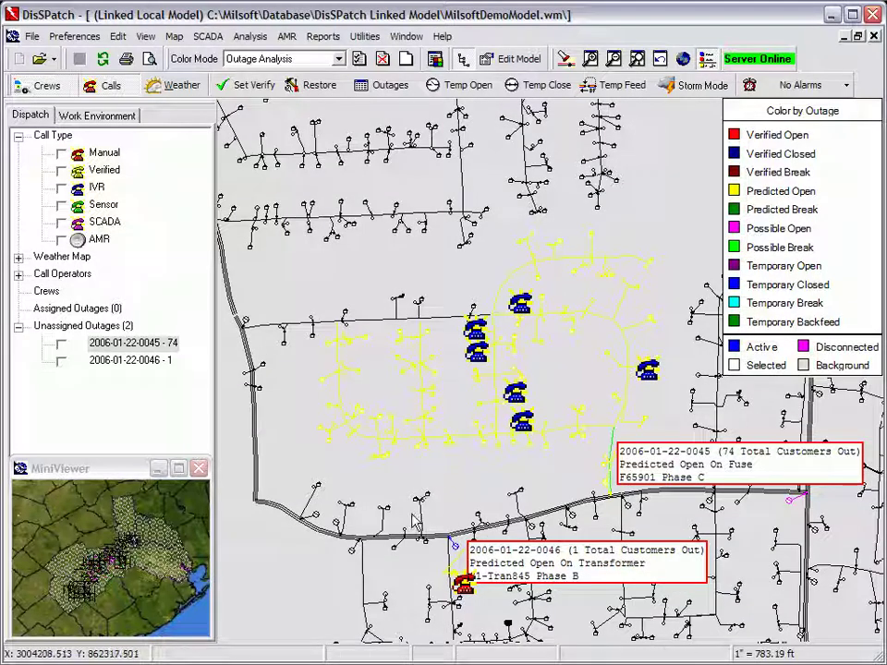
- Zoom in on the 21-Tran845 transformer outage and display all AMR meters around it
key(z)
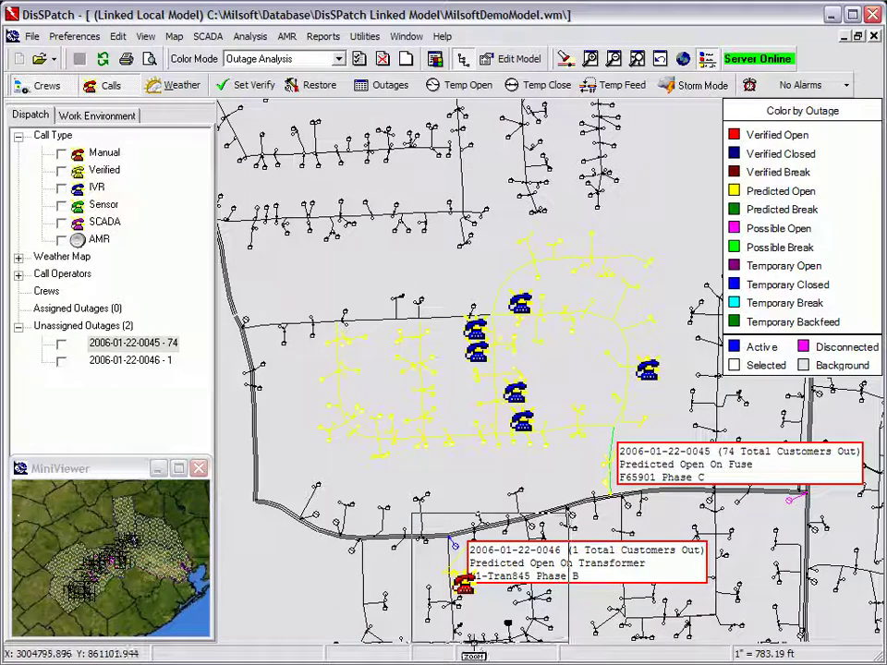
click(466, 637)
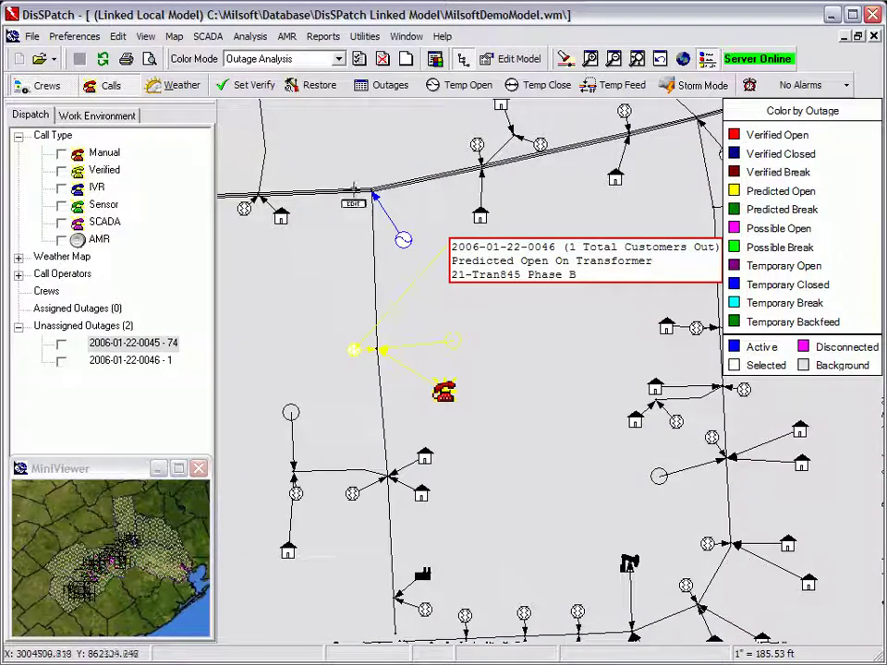
click(288, 37)
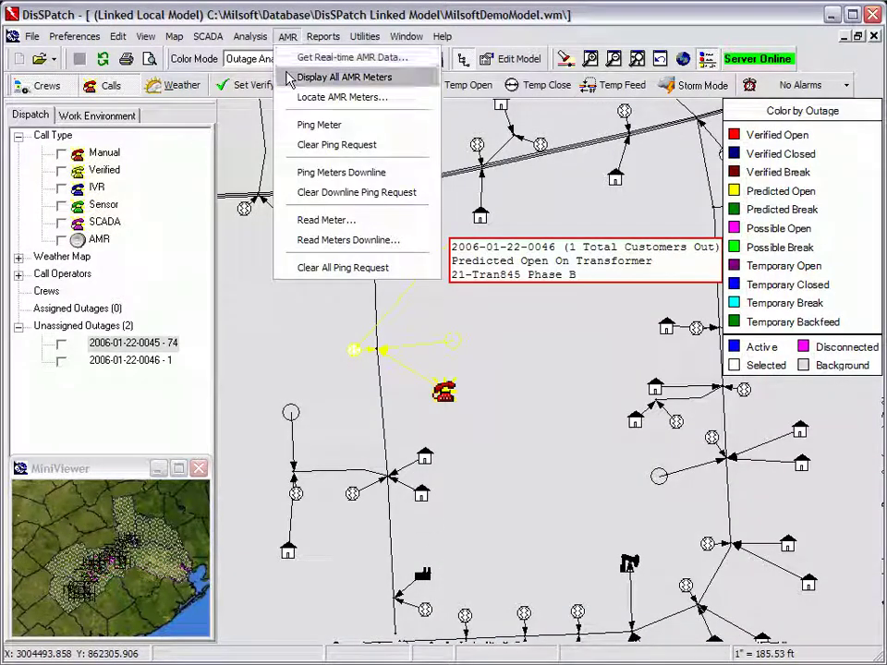
click(289, 76)
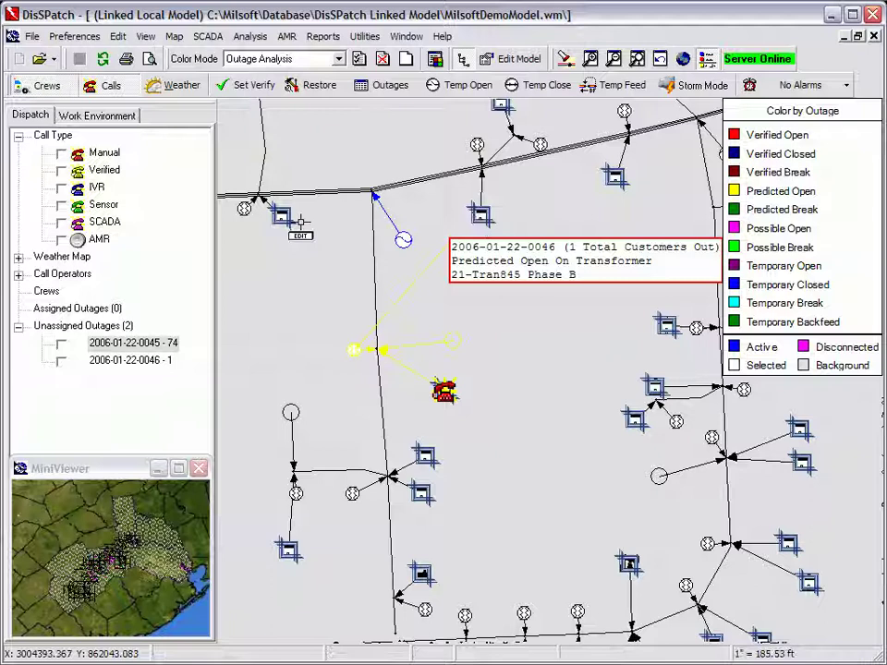
click(340, 59)
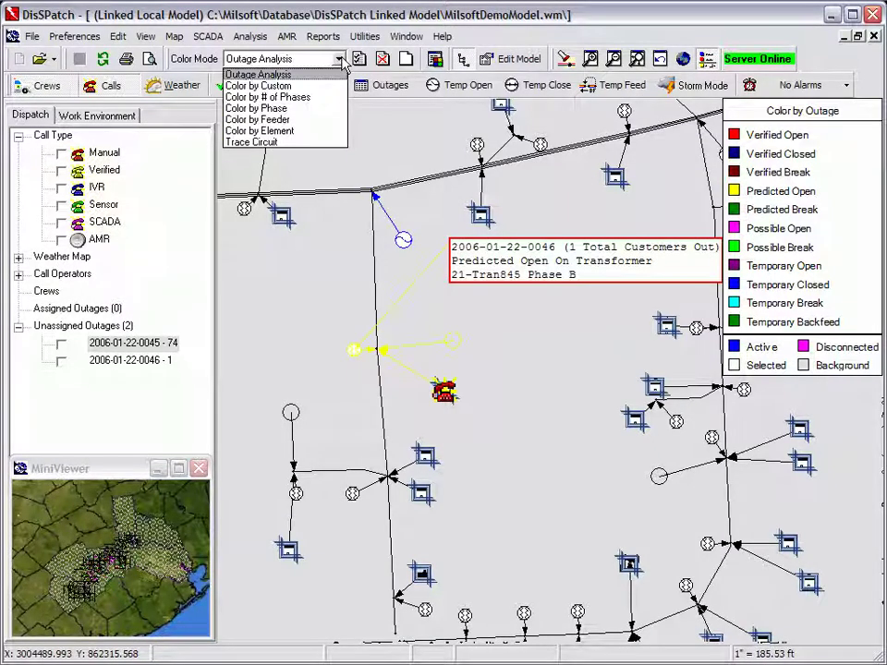
- Colour the map by Trace Circuit and trace the circuit from fuse F34986
click(302, 144)
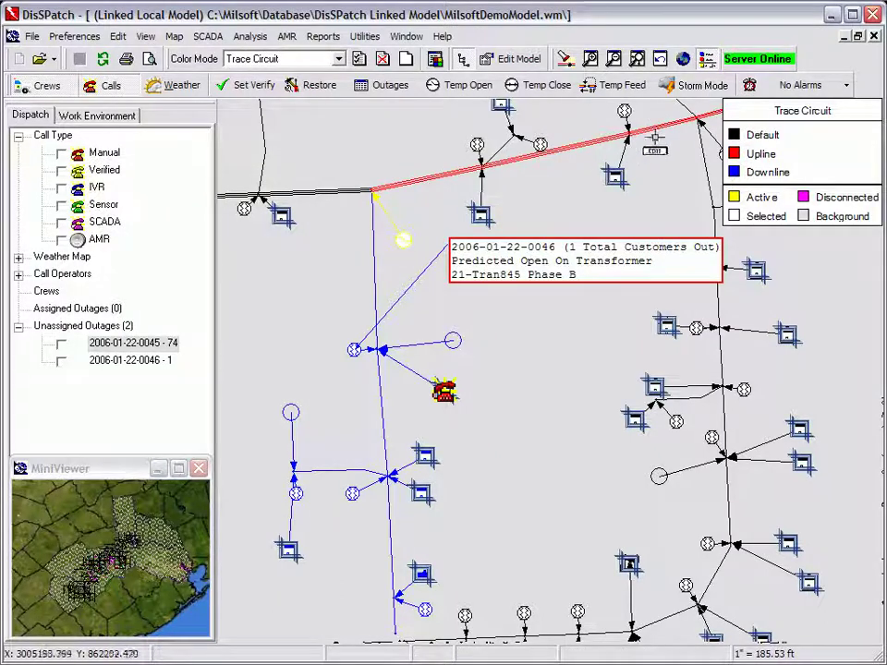
click(660, 128)
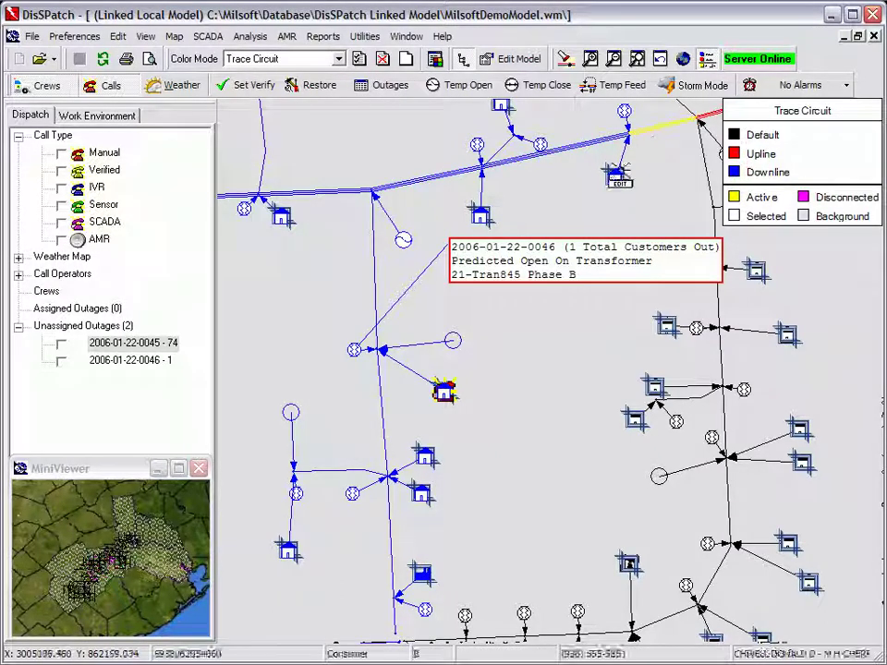
mouse_move(479, 213)
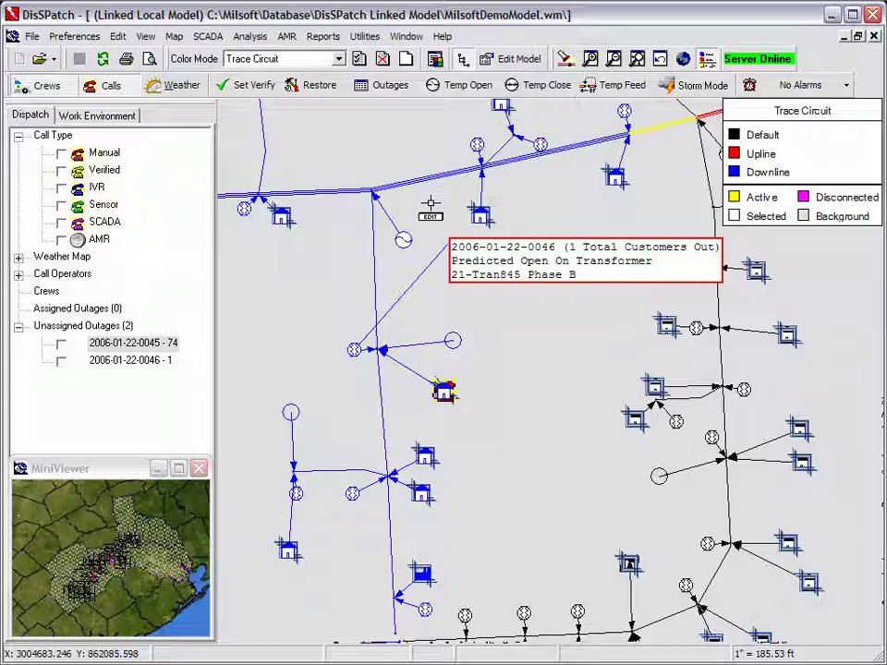
click(405, 242)
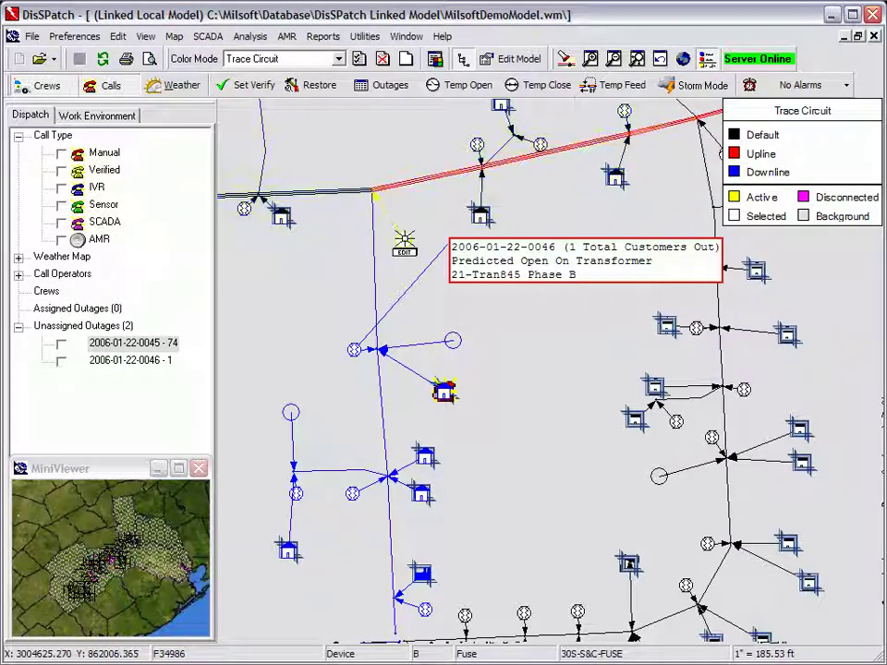
- Ping the AMR meters downline of fuse F34986, then hide all AMR meters again
right_click(404, 242)
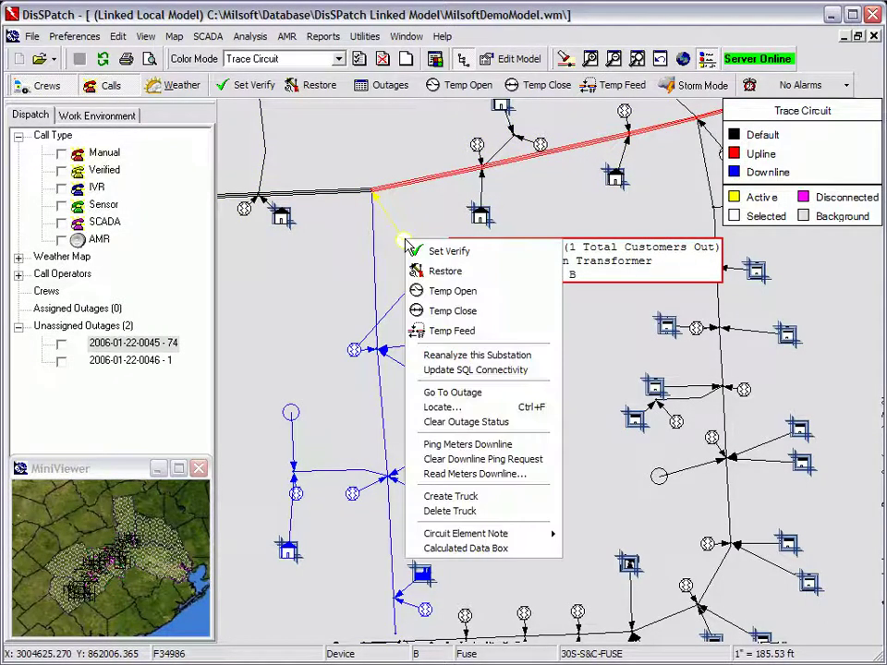
click(467, 458)
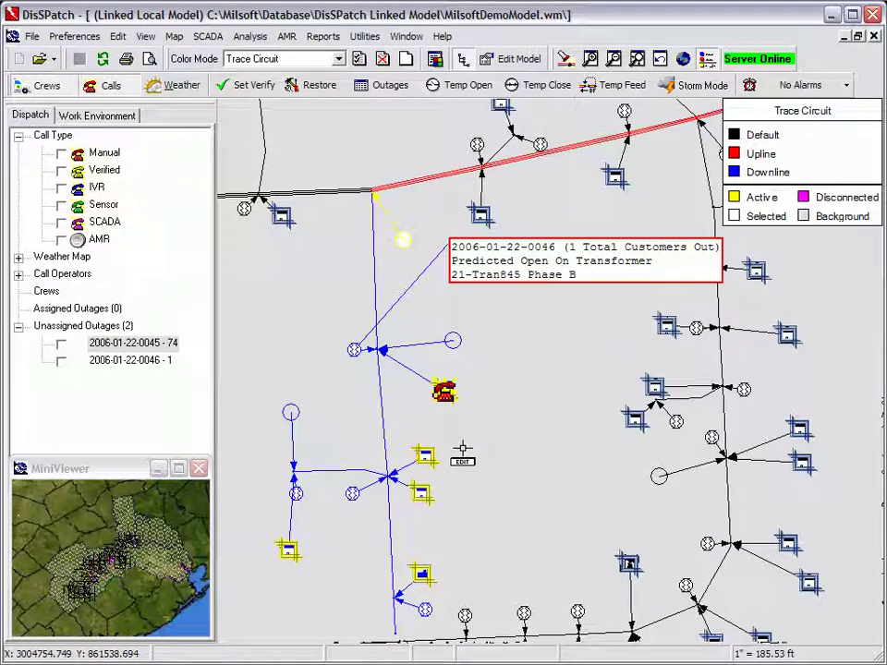
click(287, 37)
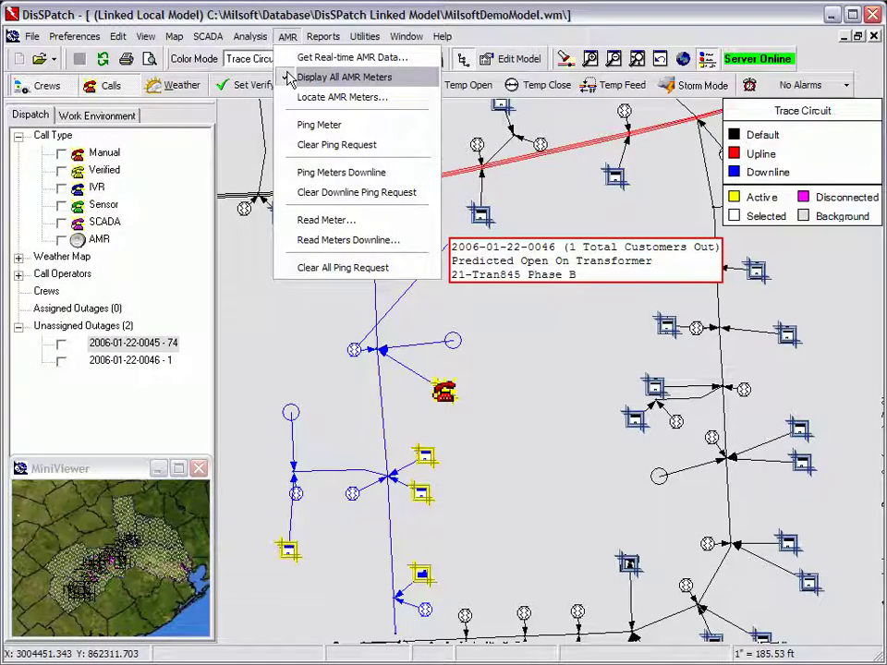
click(288, 77)
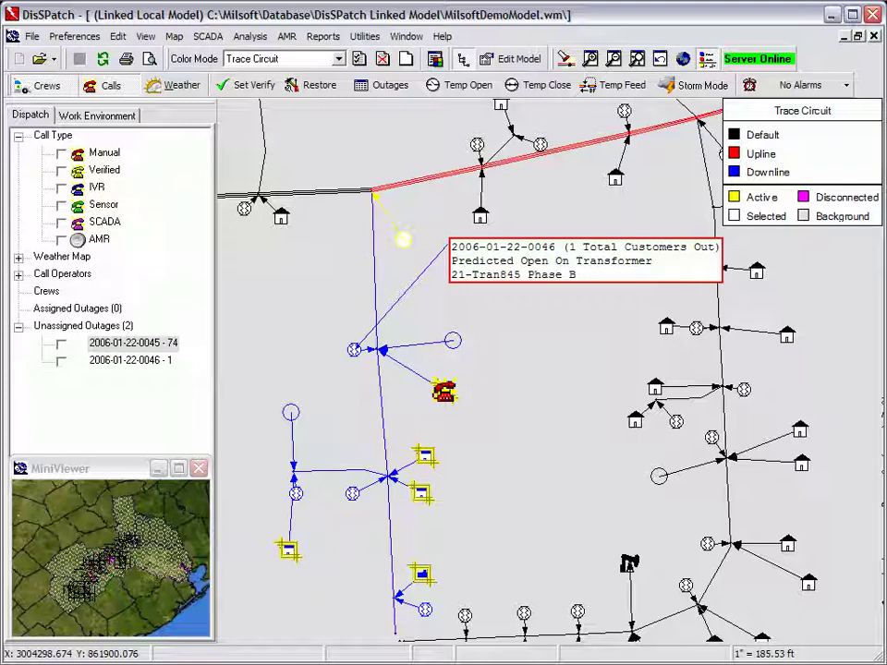
- Review the five AMR ping records in the Outage Manager and preview the ping report
click(359, 86)
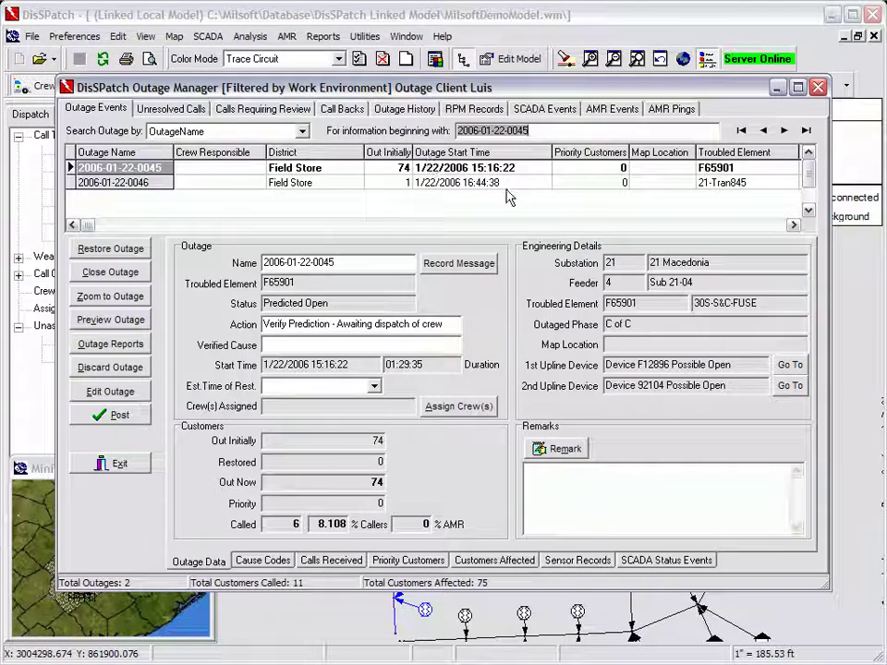
click(672, 110)
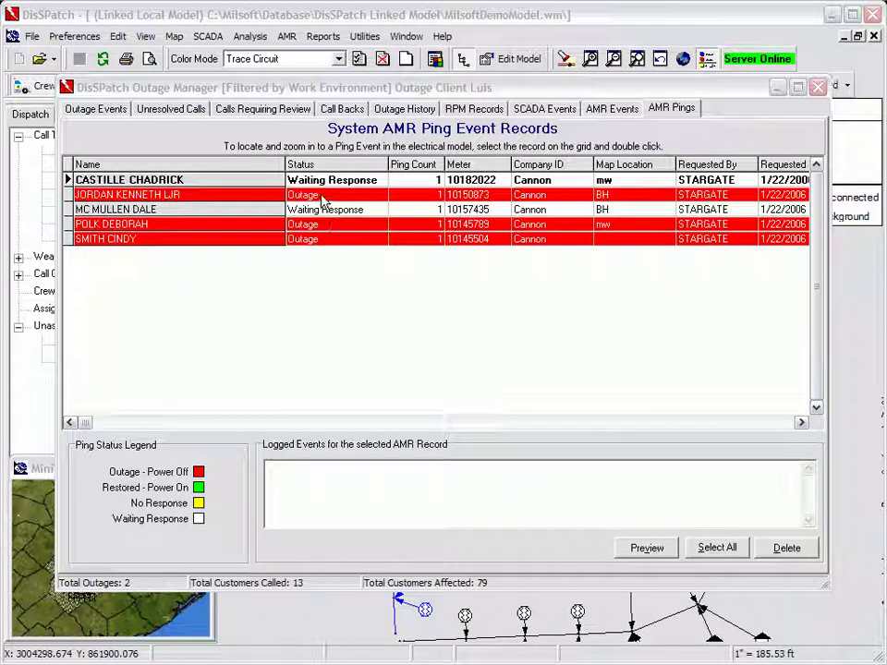
click(322, 198)
click(322, 227)
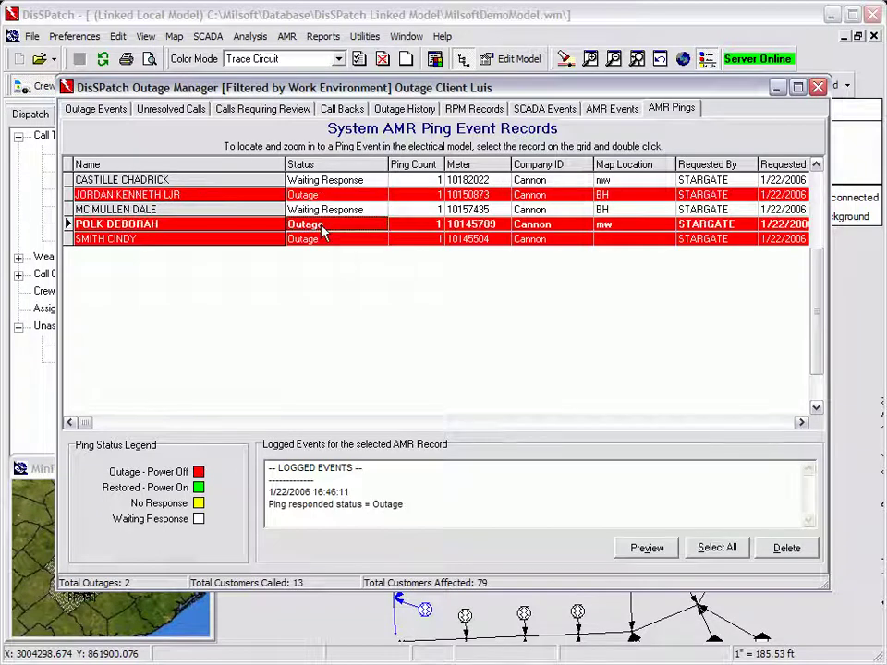
click(645, 549)
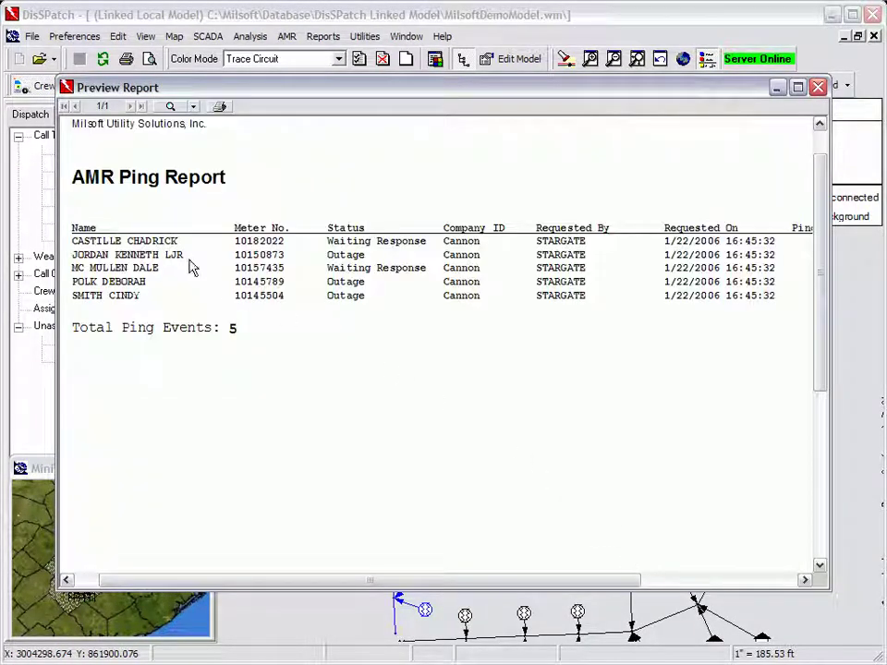
click(818, 87)
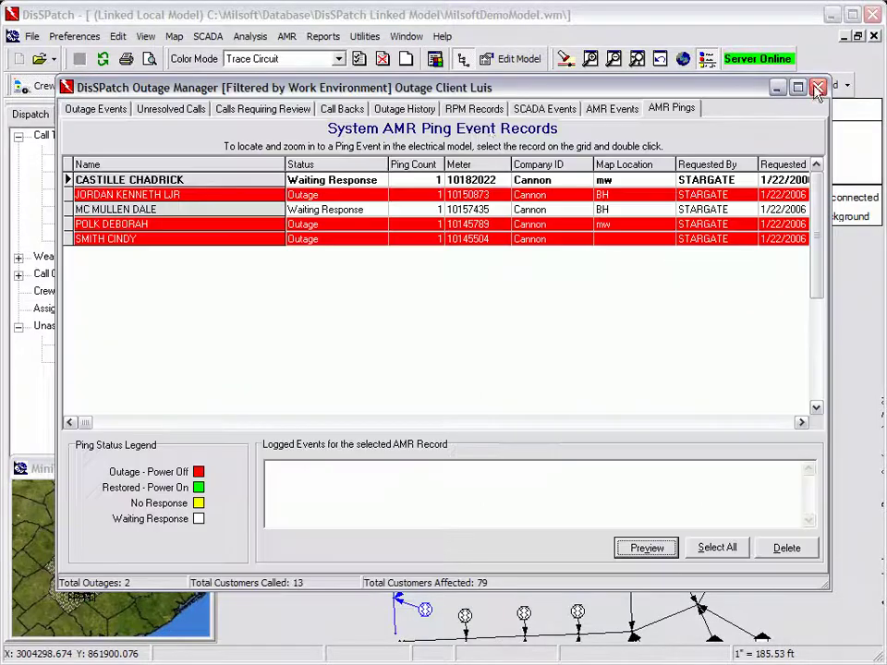
- Exit the Outage Manager to the map and clear the Outage Redefined alarm
click(85, 109)
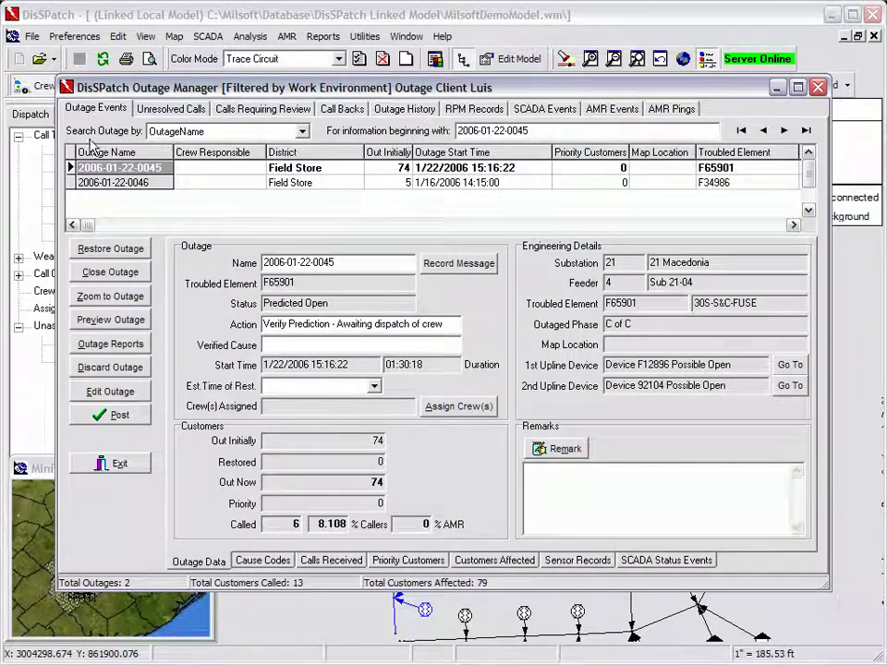
click(90, 464)
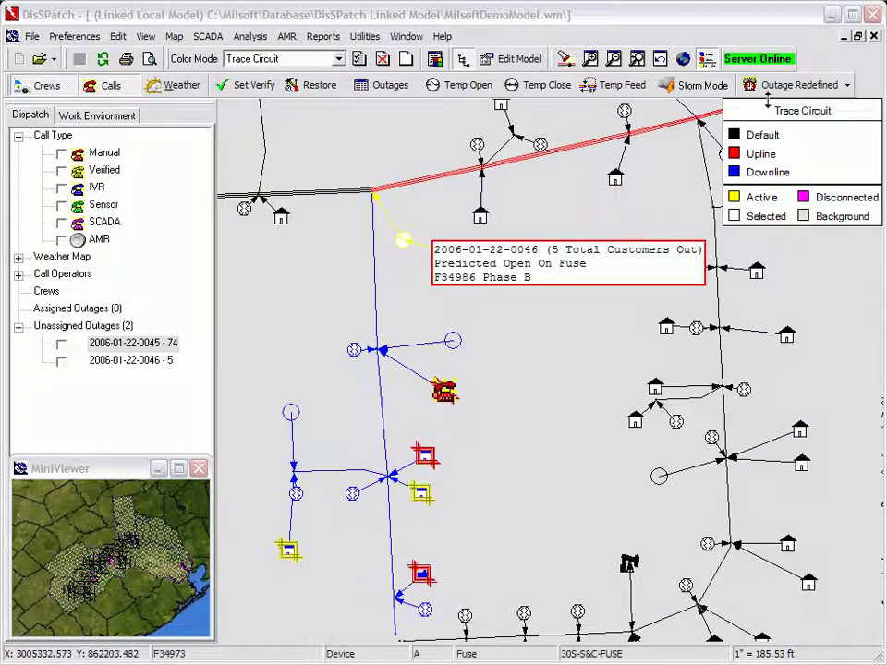
click(792, 85)
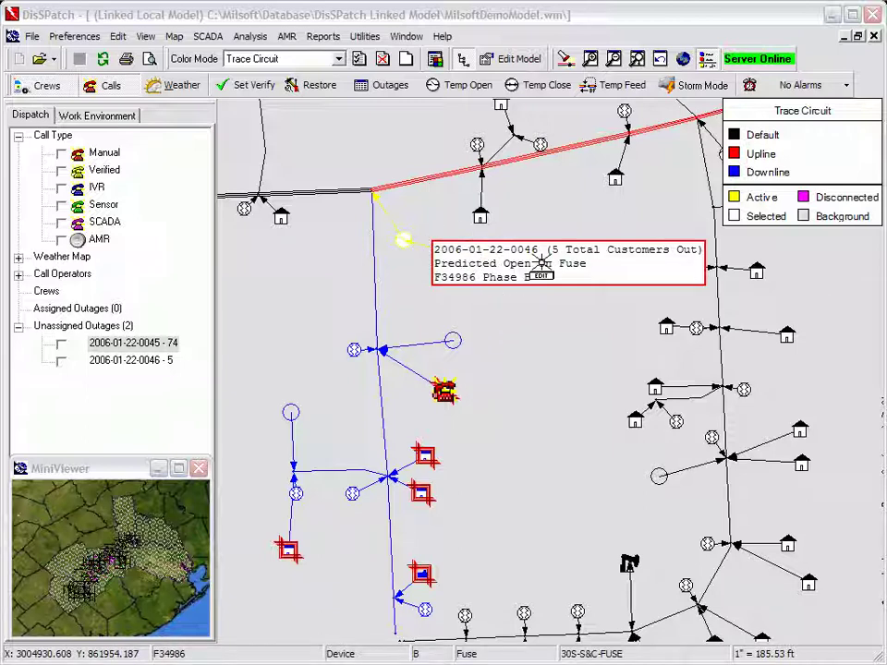
- Check the AMR Pings records to confirm all five meters now report Outage
click(390, 87)
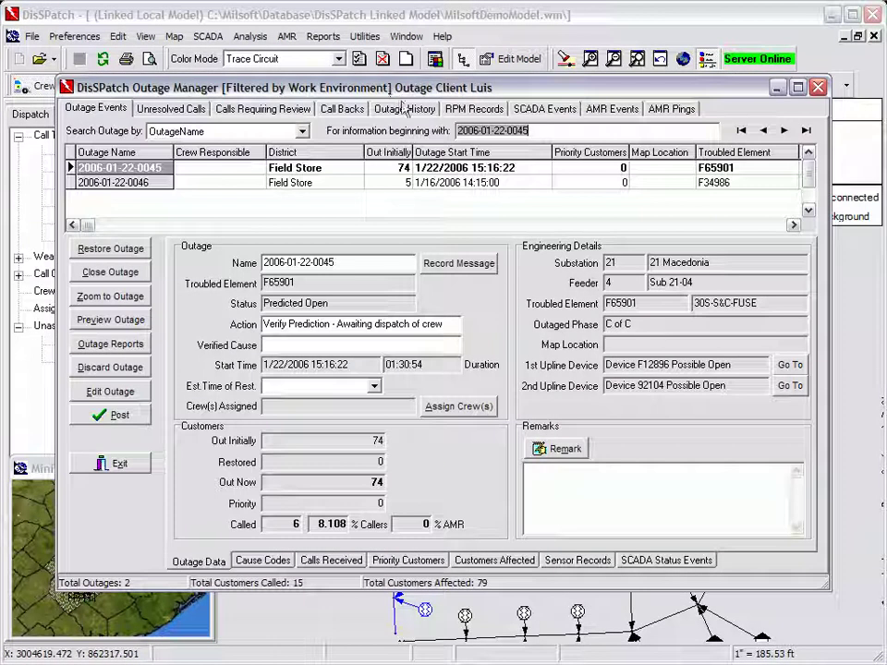
click(671, 109)
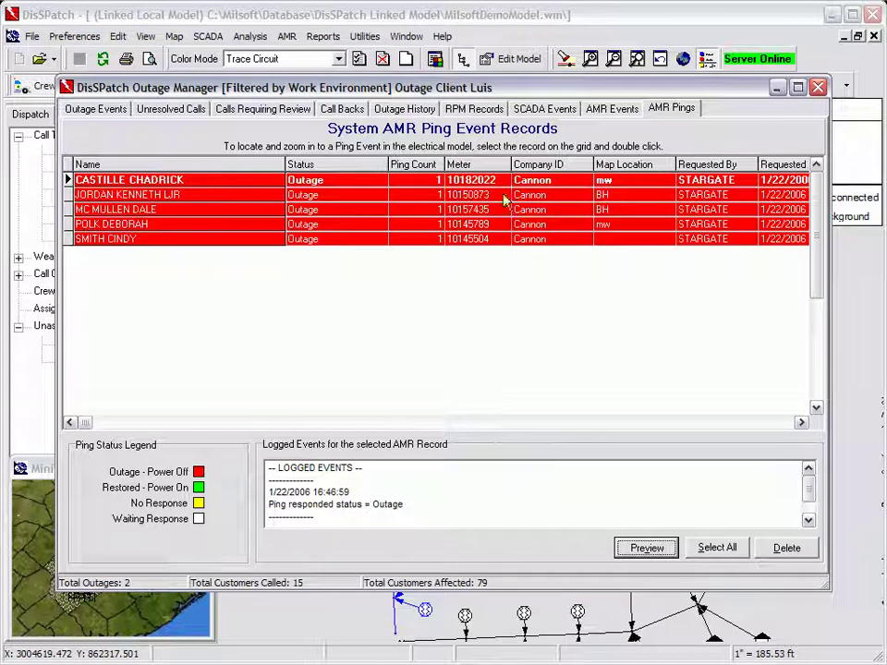
click(197, 196)
click(202, 240)
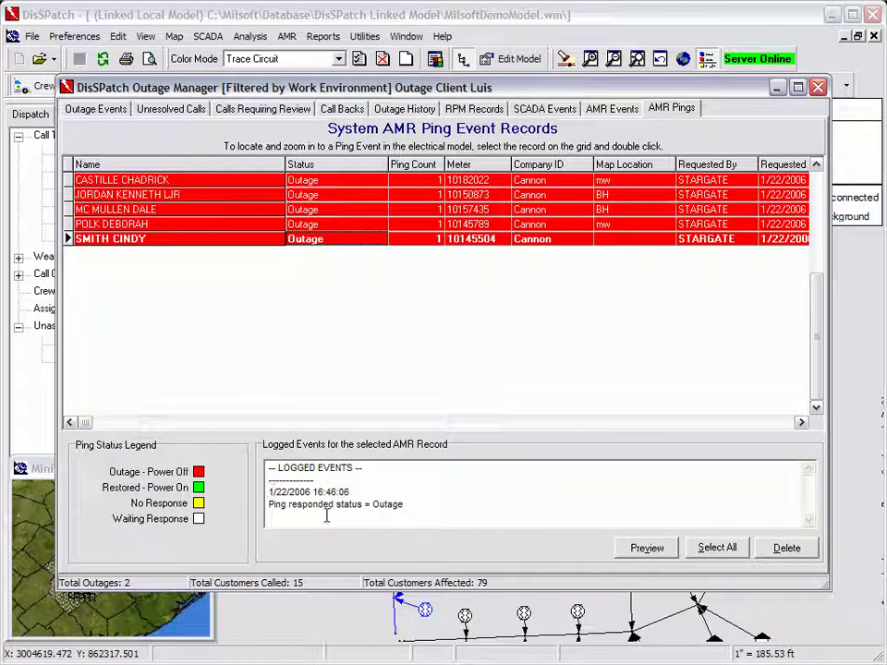
click(102, 111)
- Exit the Outage Manager and trace the feeder segments past the junction
click(112, 465)
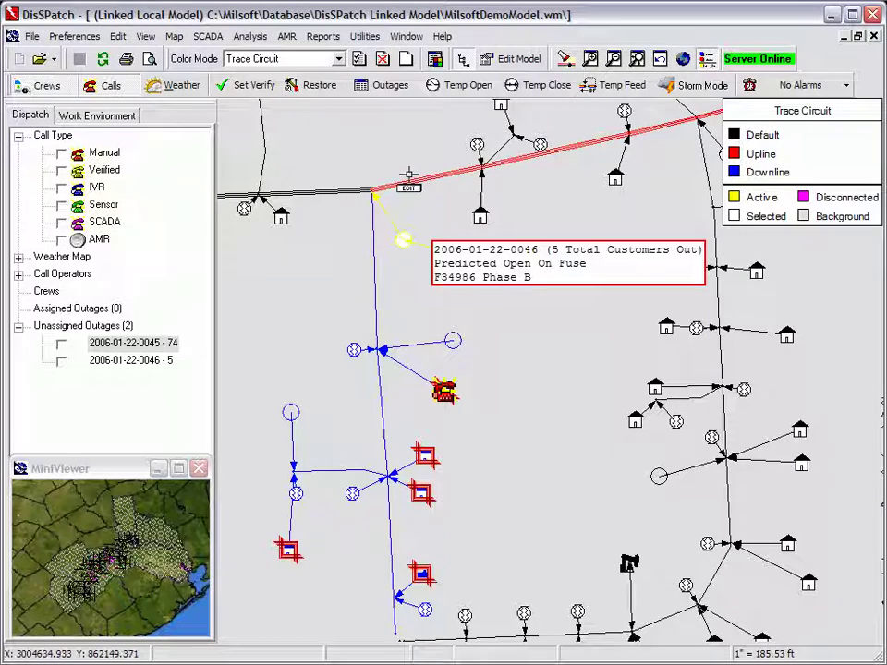
click(586, 144)
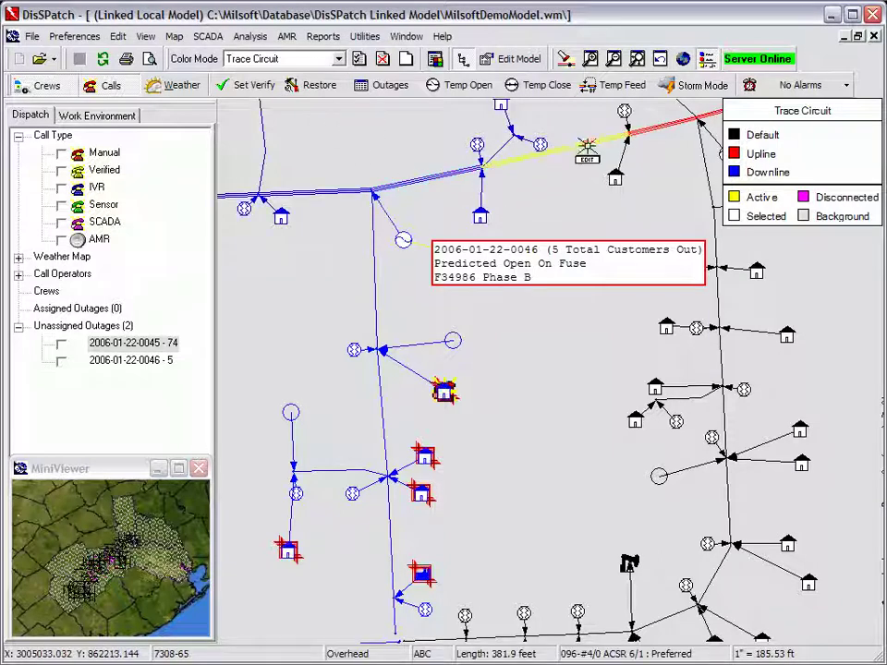
click(654, 132)
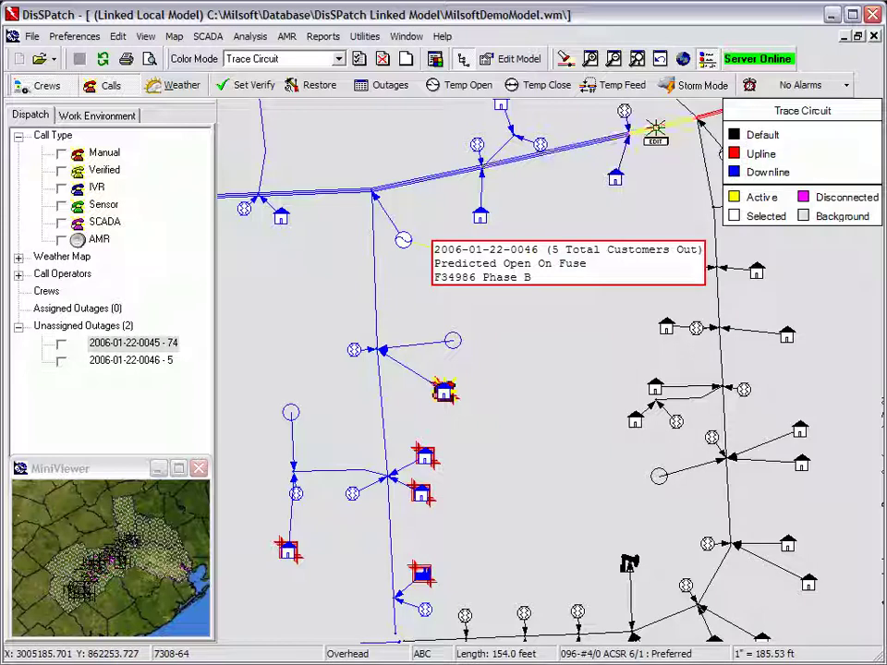
- Ping the meters of two consumers on the feeder above fuse F34986, then trace from line 7308-64
click(481, 212)
right_click(480, 212)
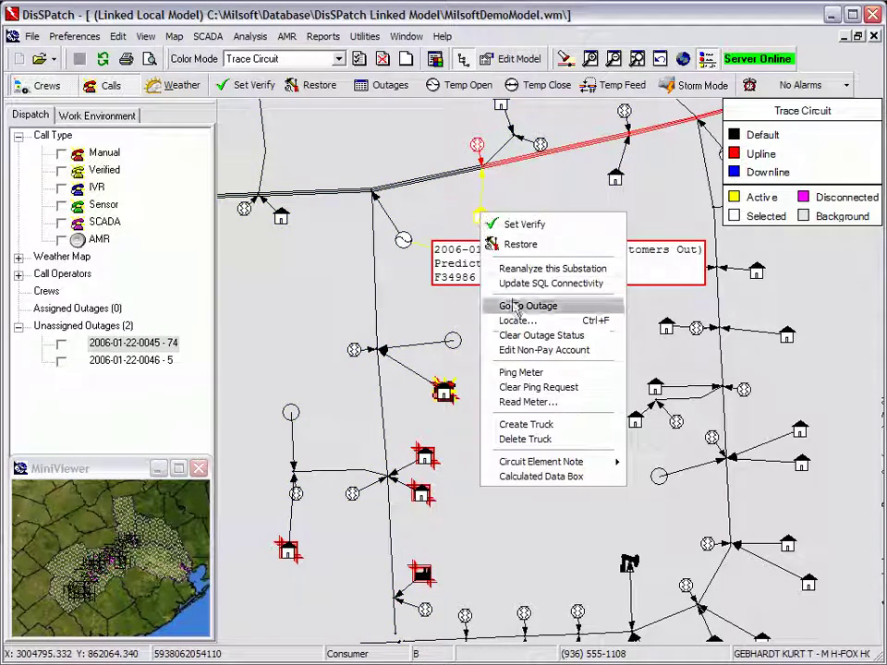
click(521, 372)
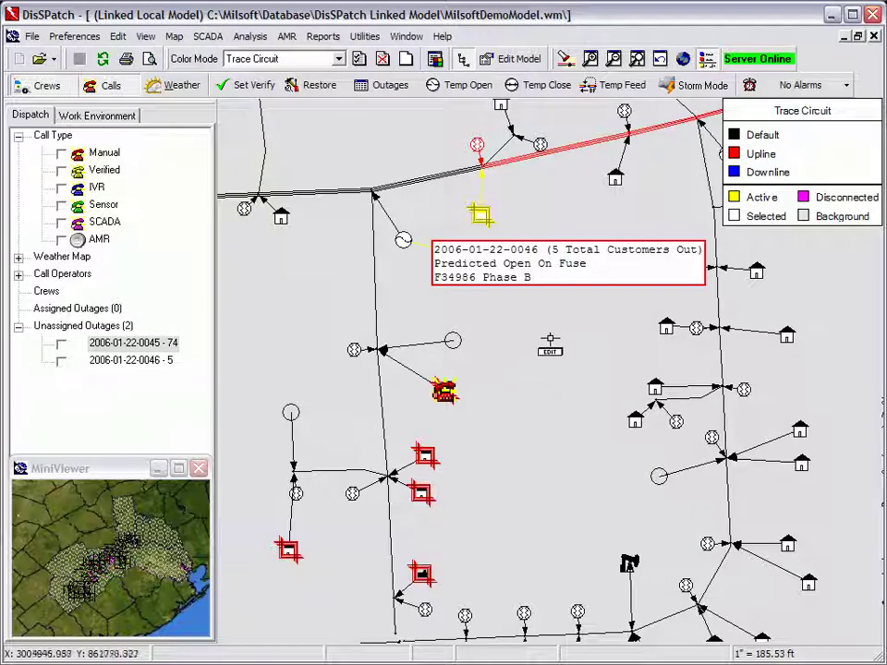
click(615, 177)
right_click(614, 178)
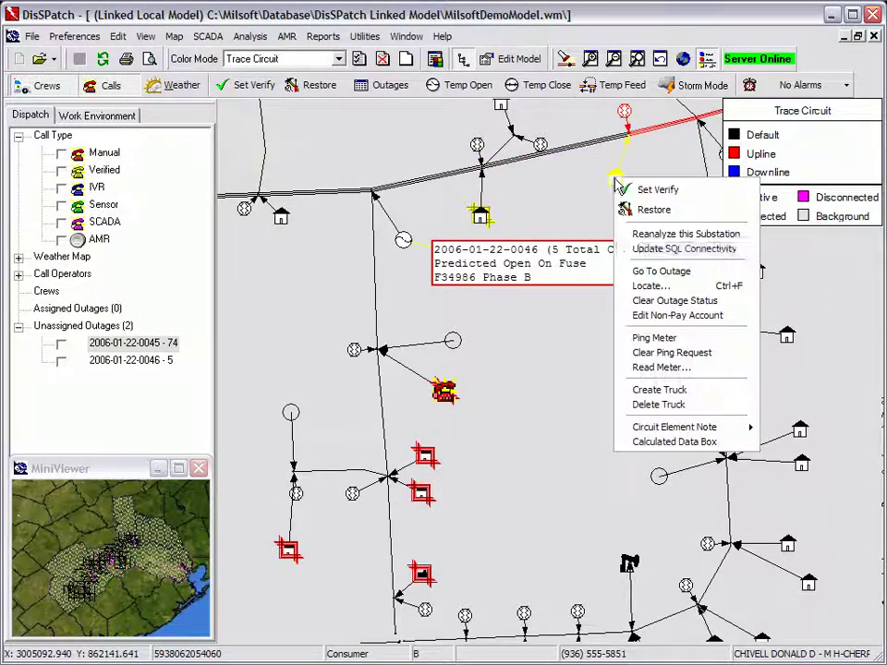
click(638, 337)
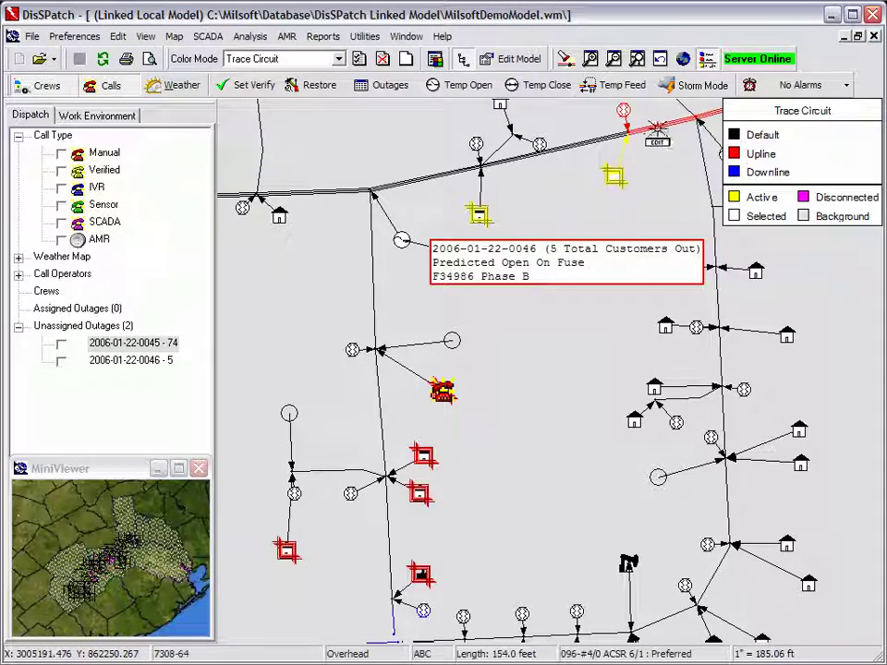
click(627, 135)
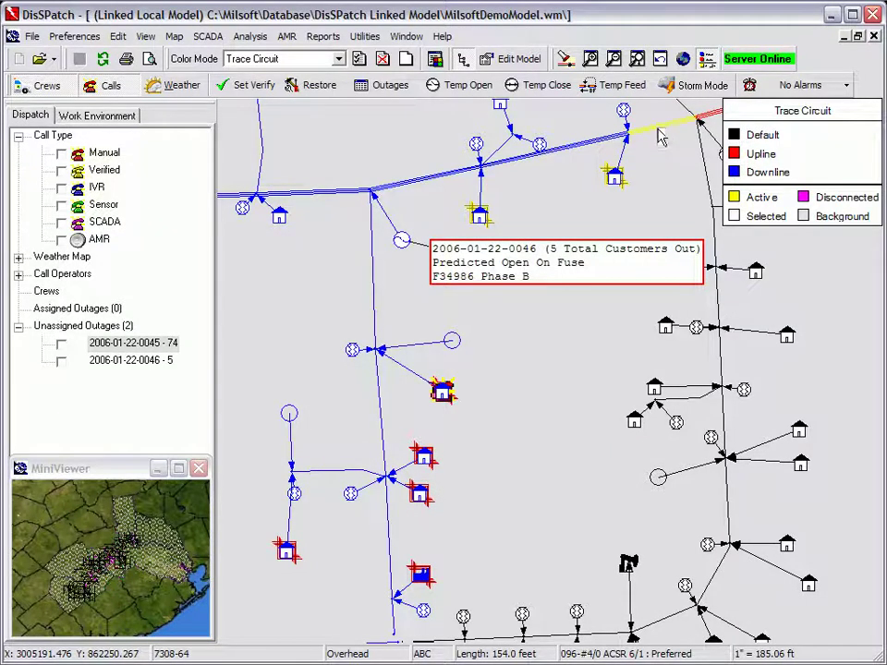
- Locate the AMR customers downline of line 7308-64, noting one meter reporting power on
right_click(656, 131)
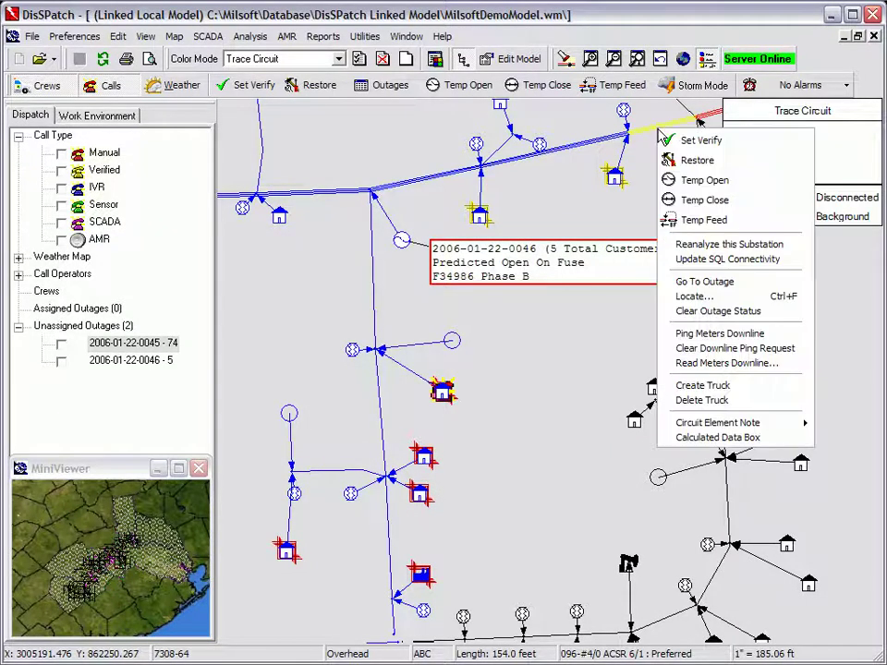
click(688, 297)
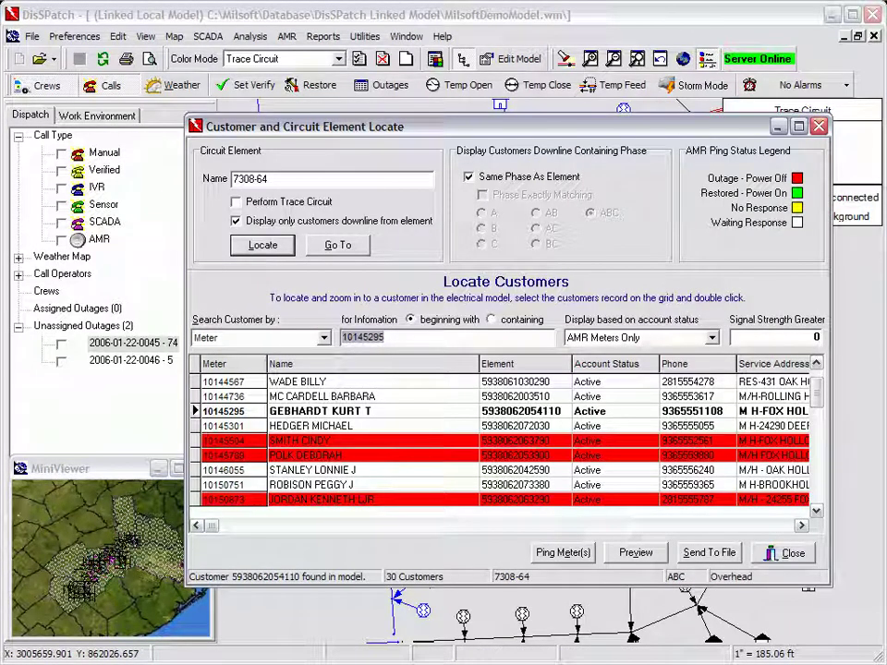
click(701, 608)
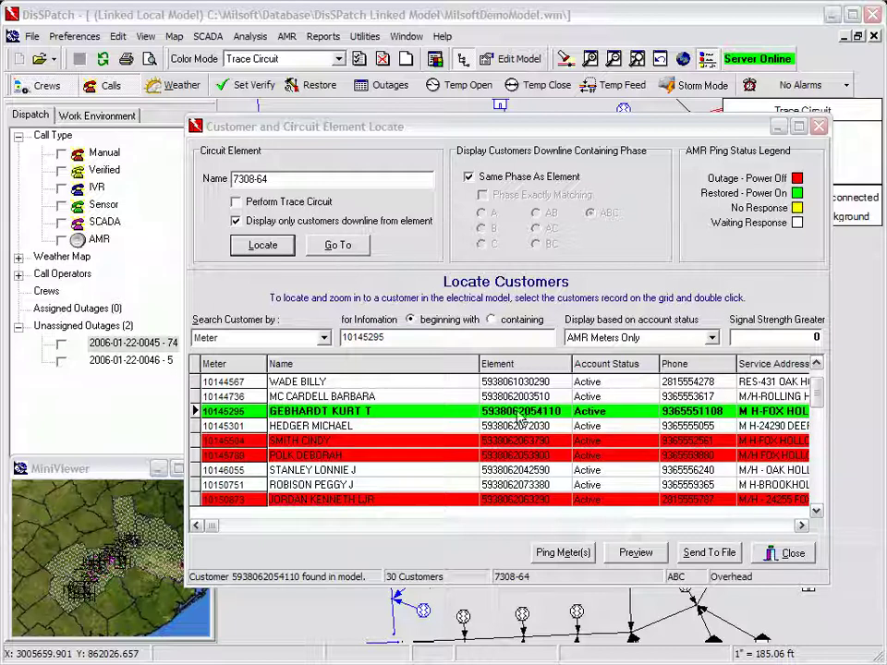
click(790, 552)
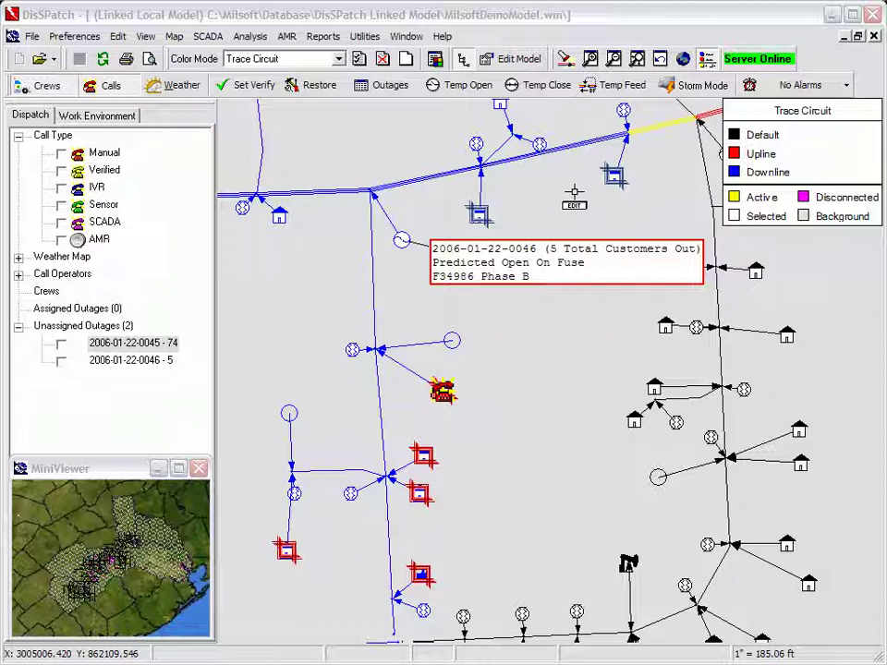
- Colour the map by Outage Analysis and reopen the outage event records
click(338, 59)
click(318, 75)
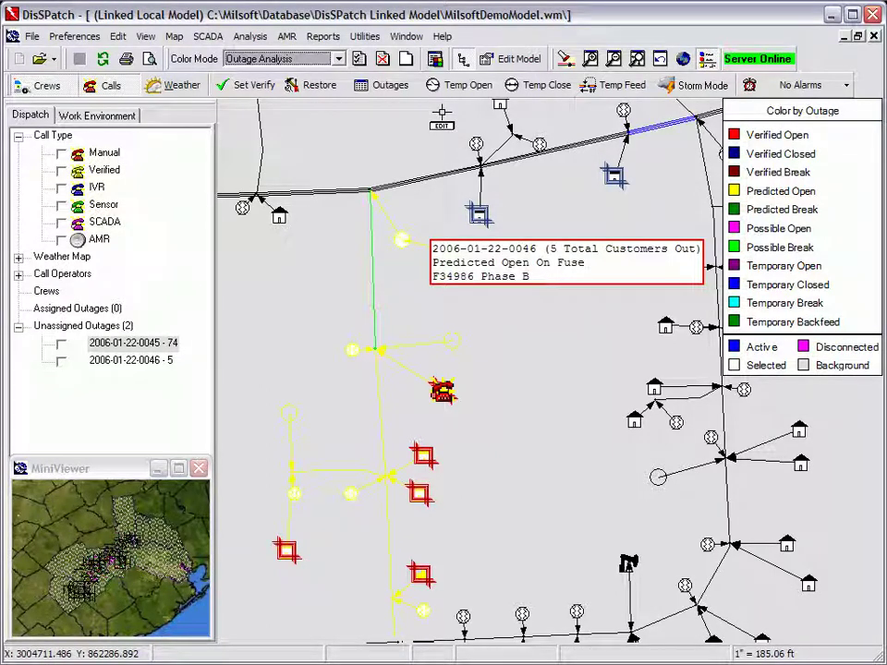
click(374, 88)
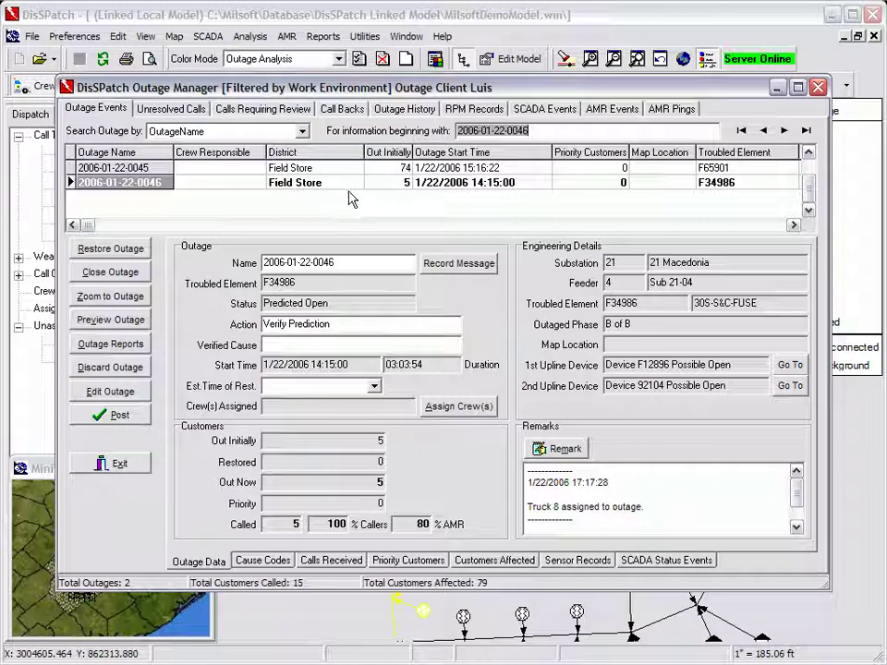
click(673, 109)
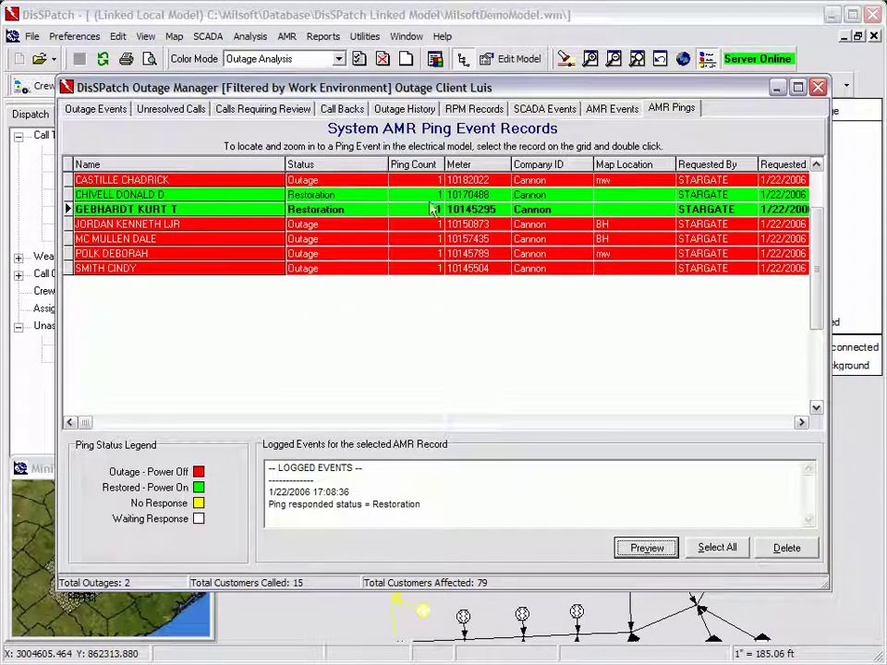
click(83, 109)
click(462, 407)
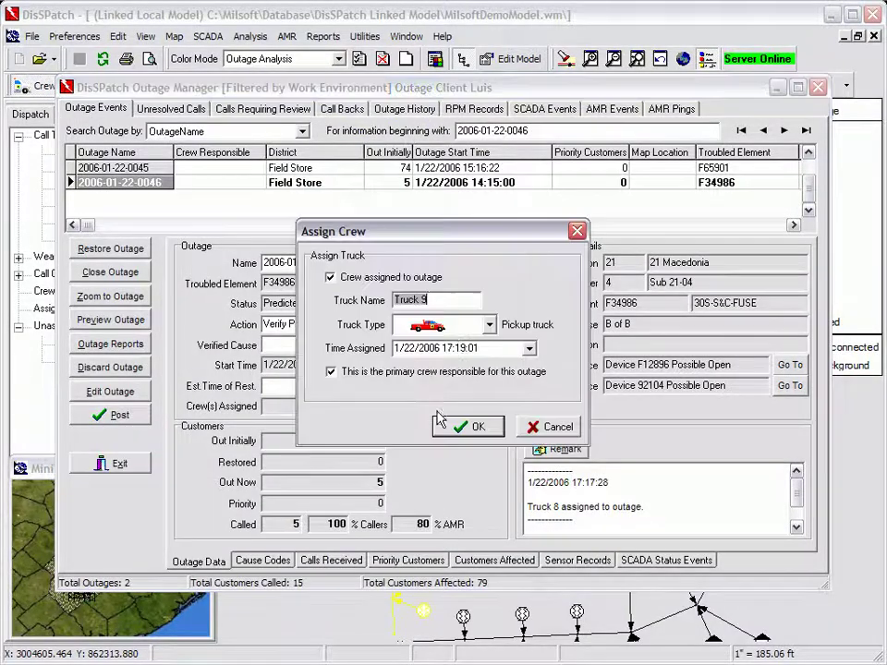
click(489, 325)
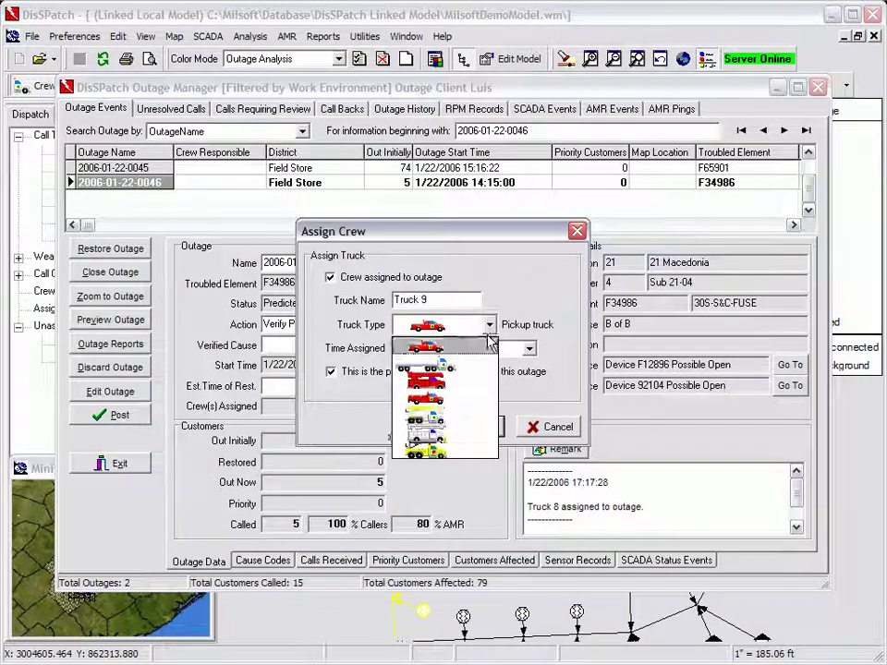
click(441, 425)
click(461, 427)
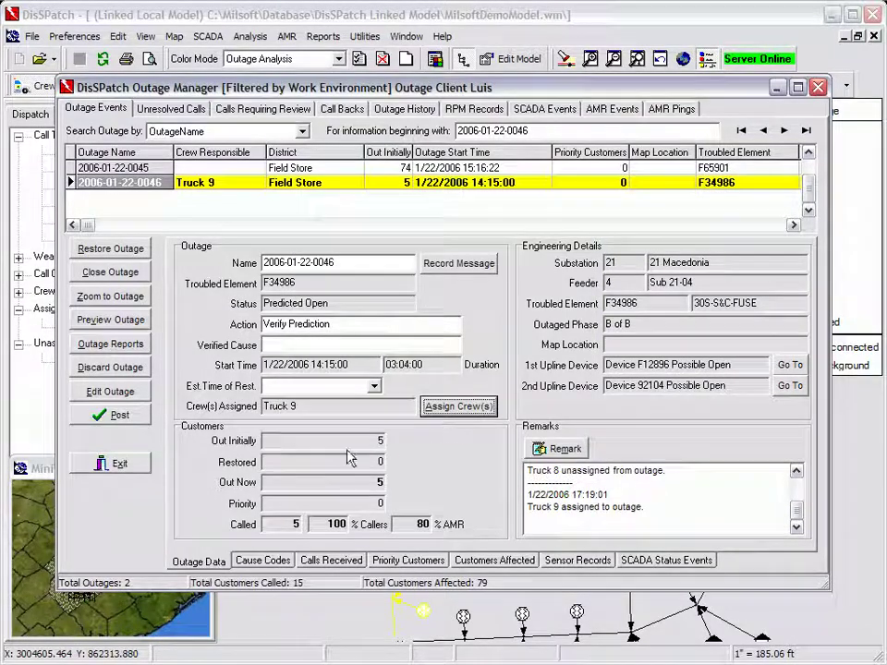
- Move Truck 9 off fuse F34986 and set its Phase B to Verified Open
click(116, 464)
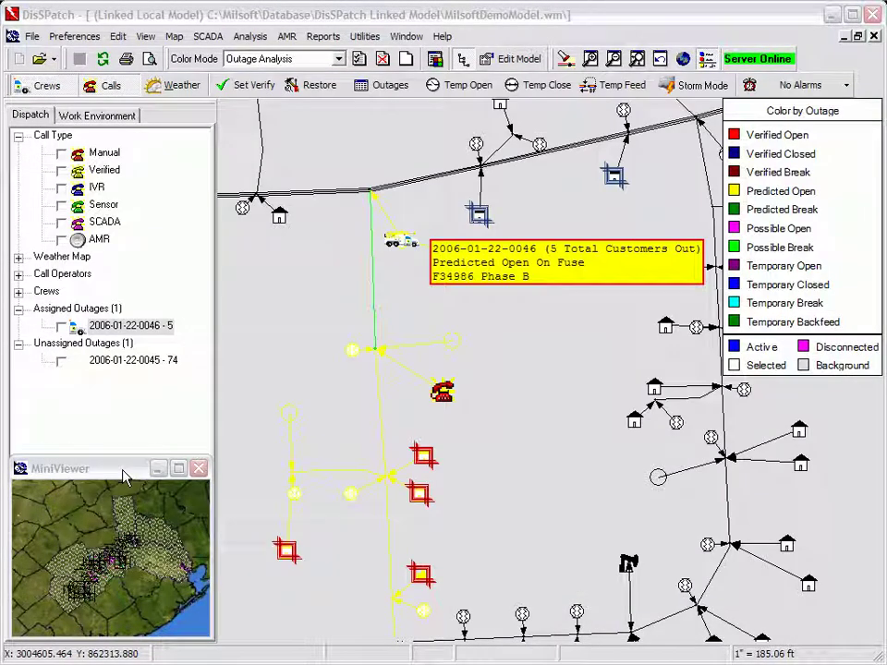
drag(397, 240, 342, 233)
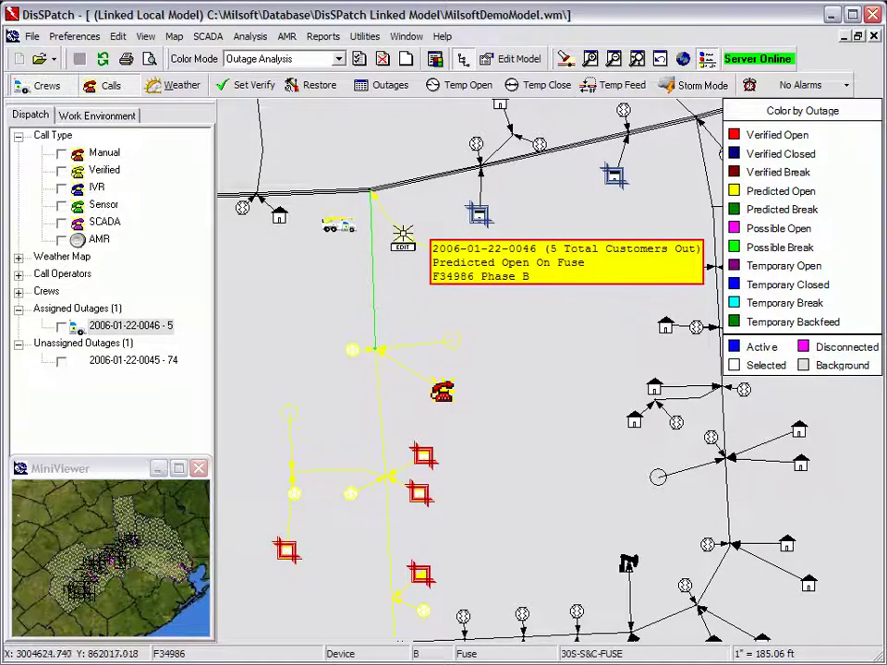
right_click(402, 243)
click(434, 250)
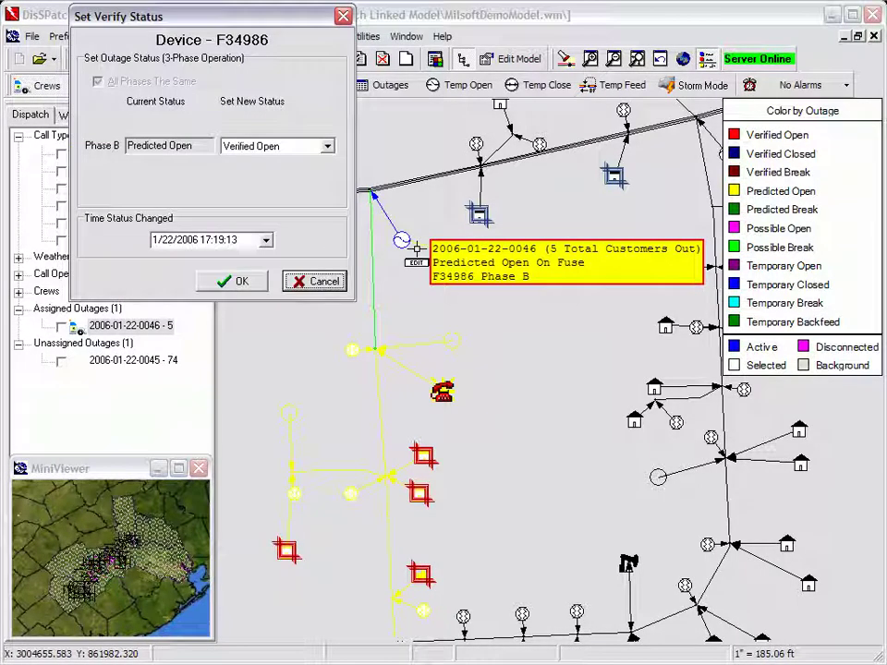
click(238, 282)
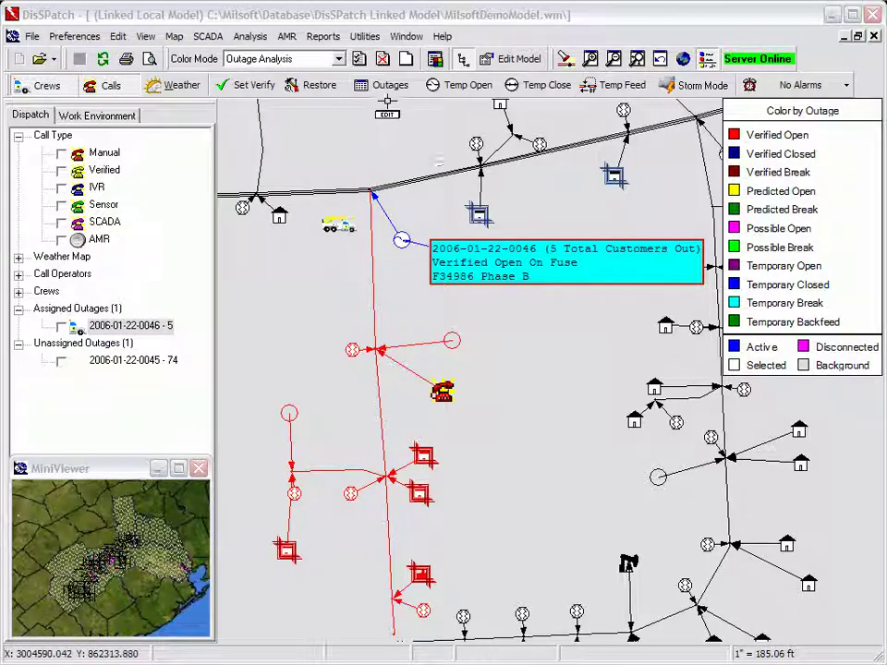
click(389, 86)
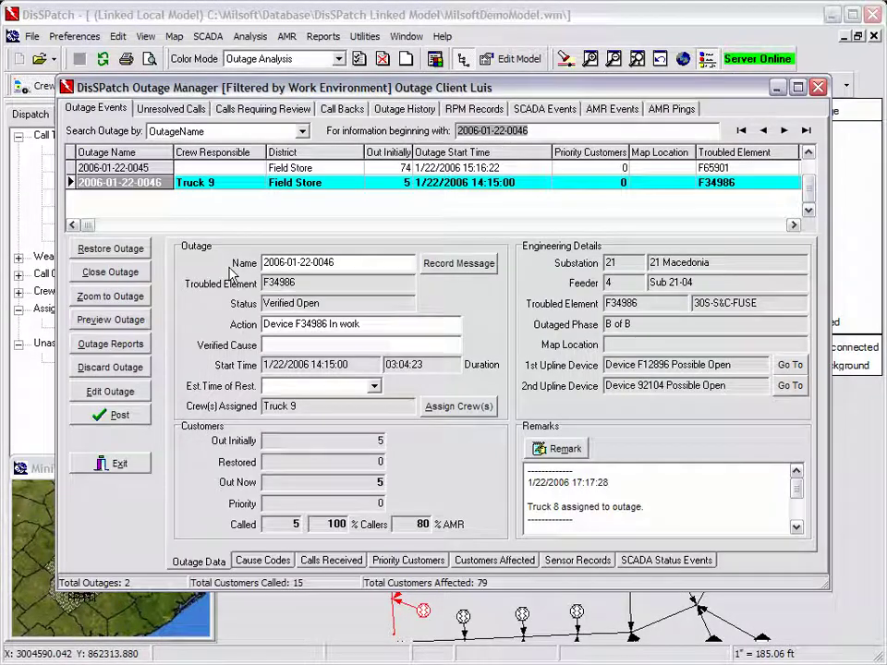
click(92, 249)
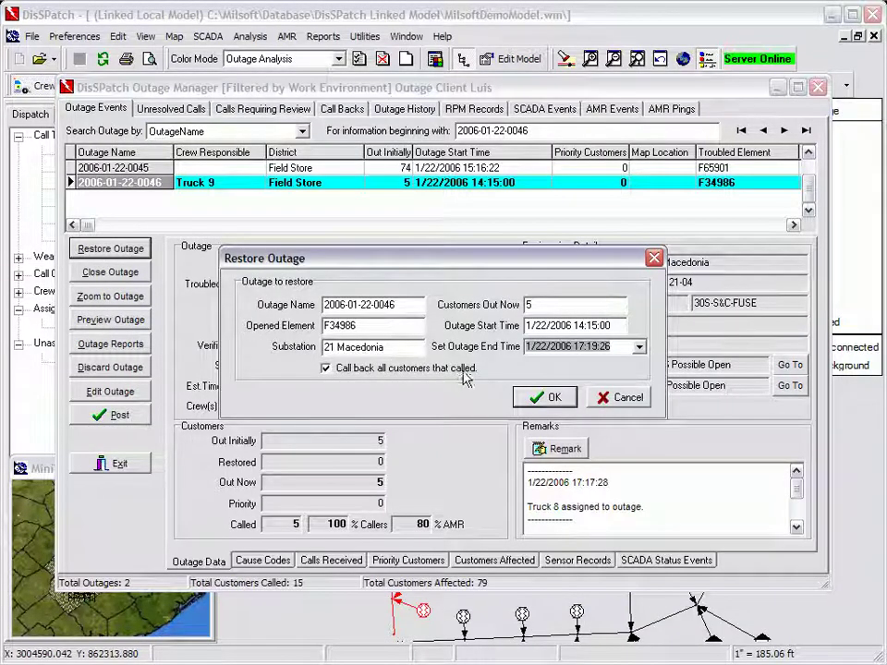
click(540, 399)
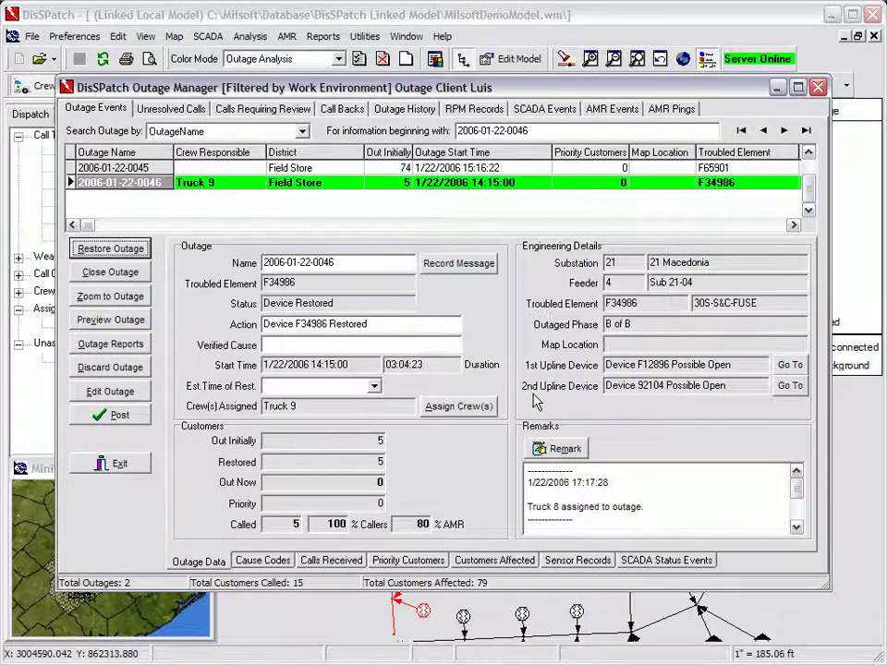
click(113, 466)
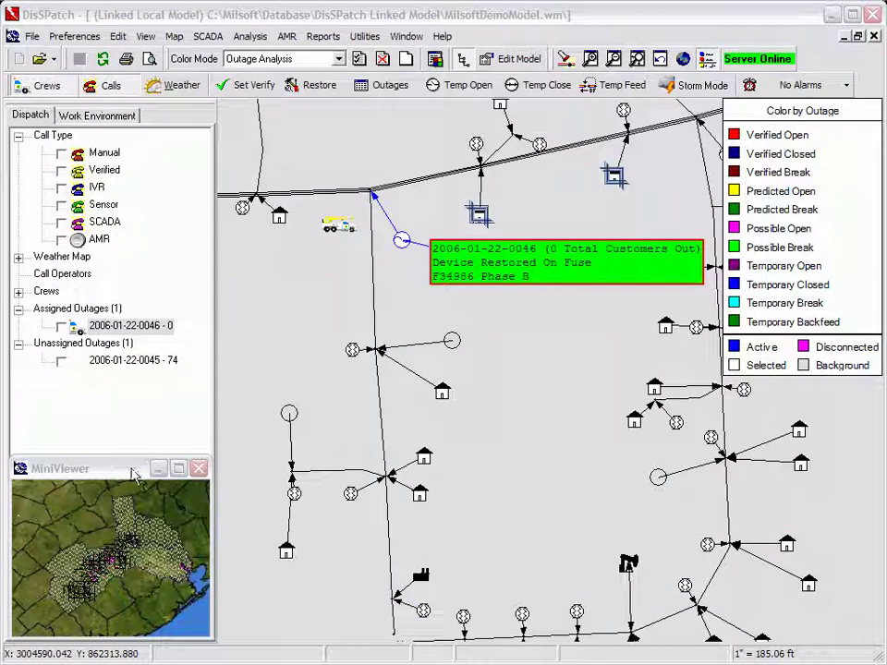
- Ping the meters downline of fuse F34986 and list its five downline AMR customers
right_click(403, 239)
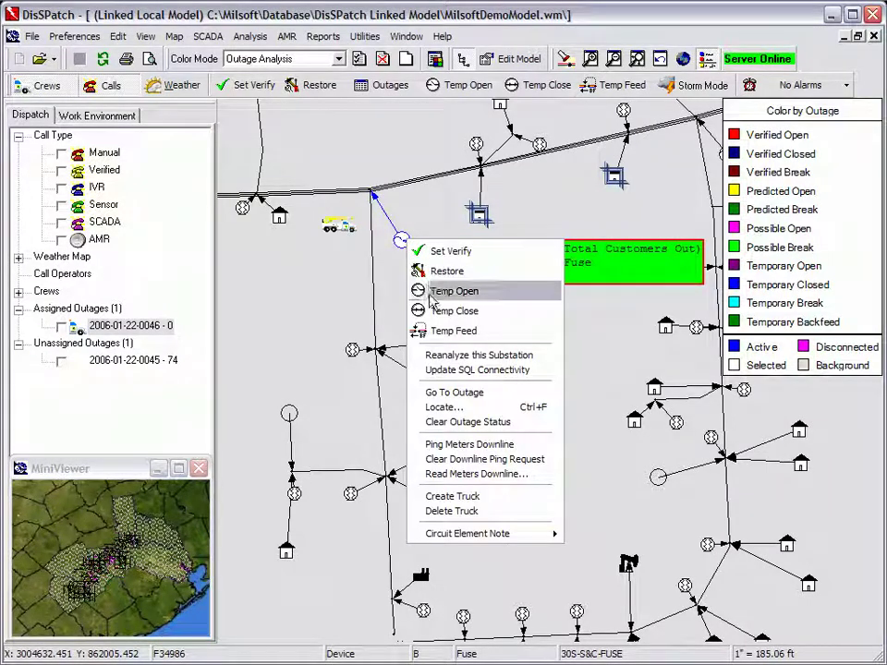
click(472, 445)
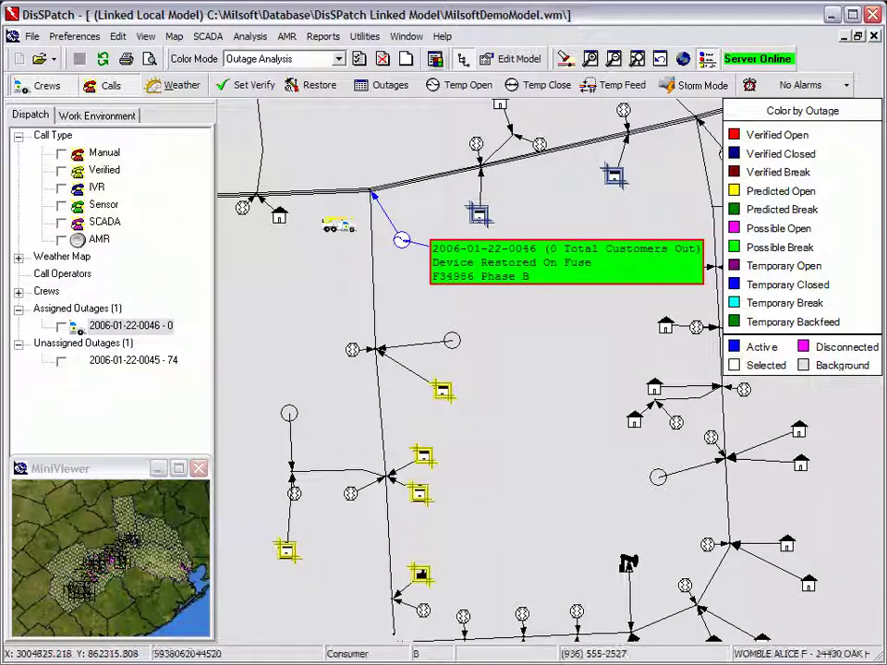
right_click(401, 240)
click(448, 408)
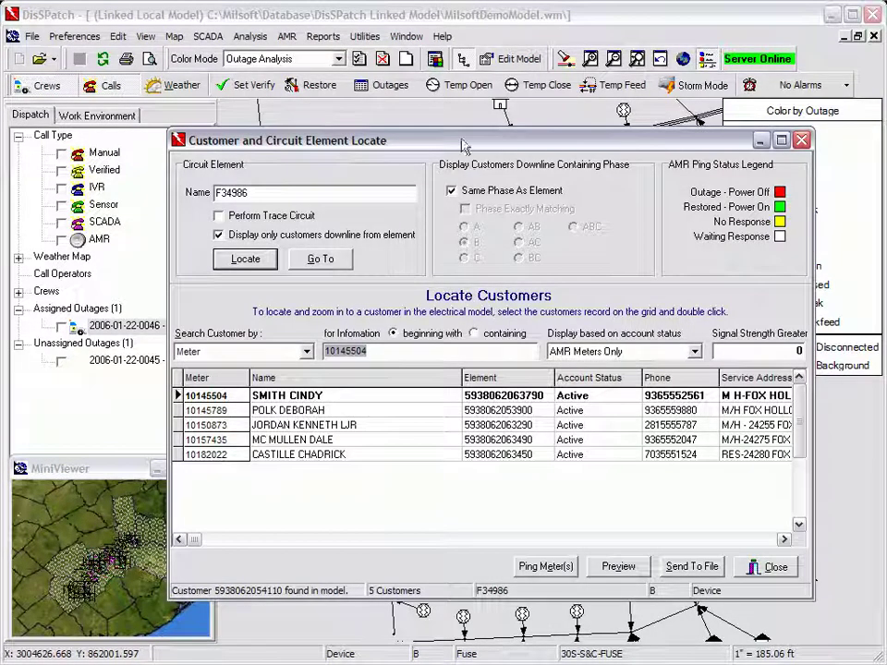
- Check that all five downline meter rows show green, then close the customer locate list
drag(444, 144, 753, 144)
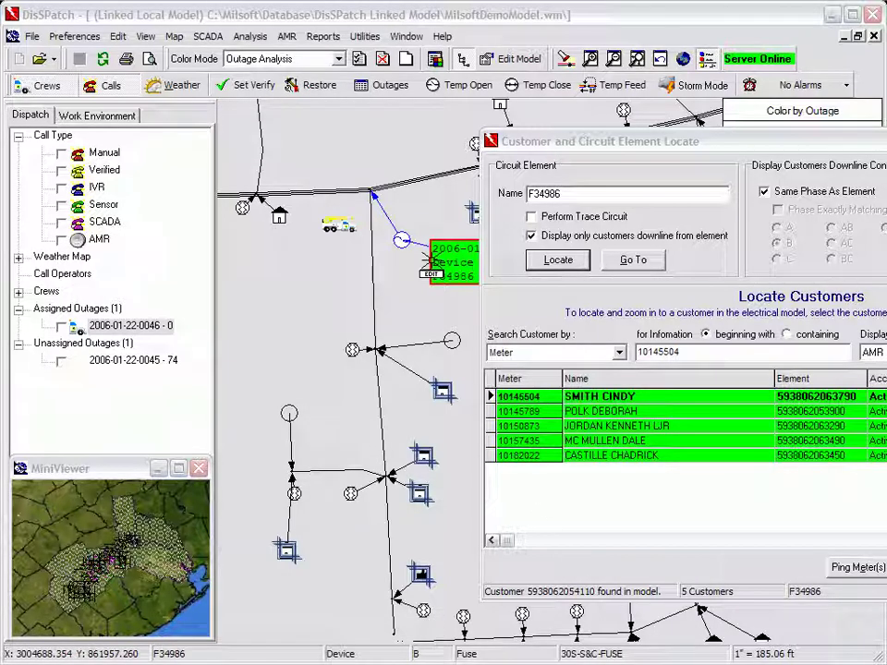
drag(599, 144, 310, 120)
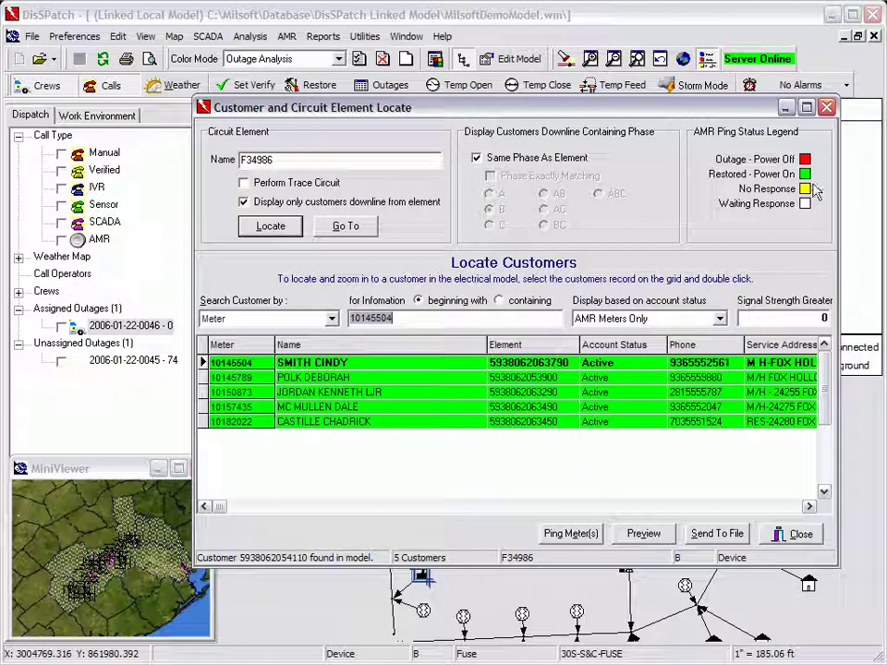
click(796, 535)
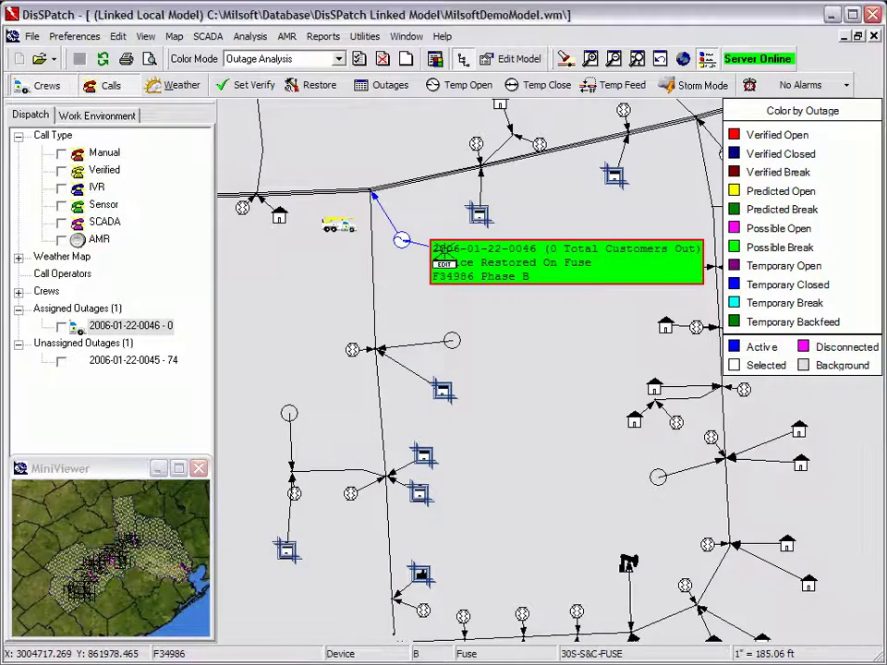
- Switch the map Color Mode to Trace Circuit
click(257, 58)
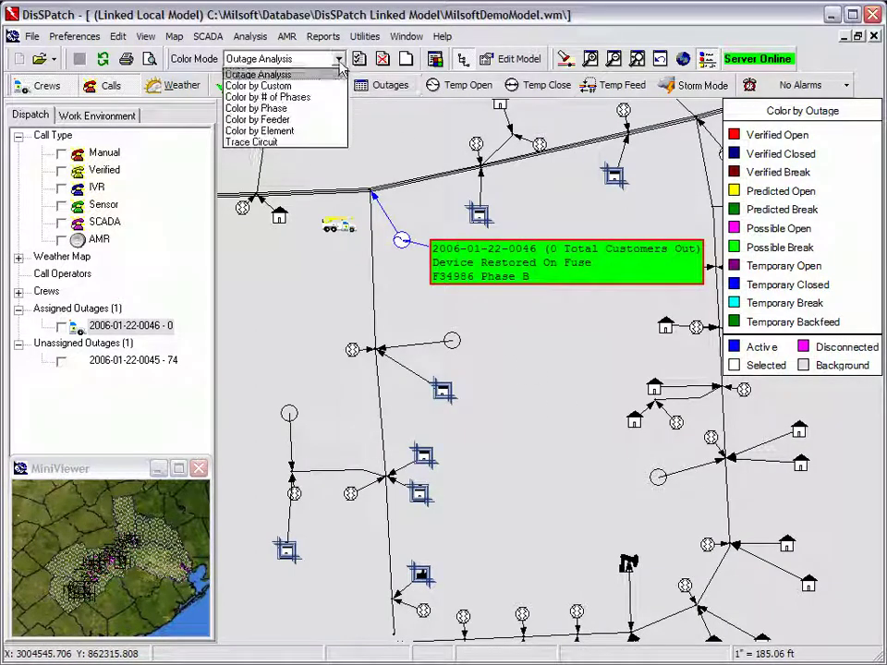
click(295, 143)
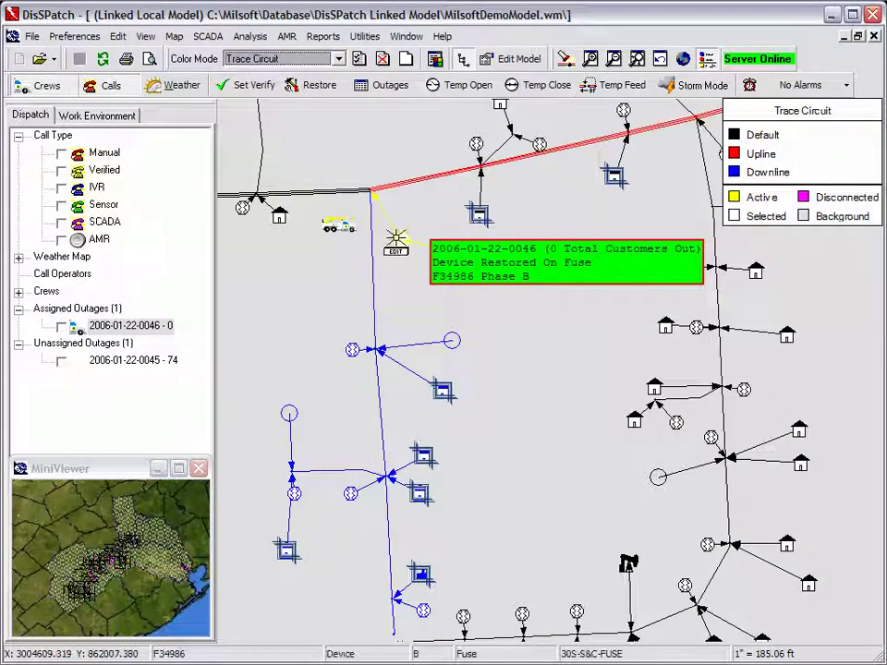